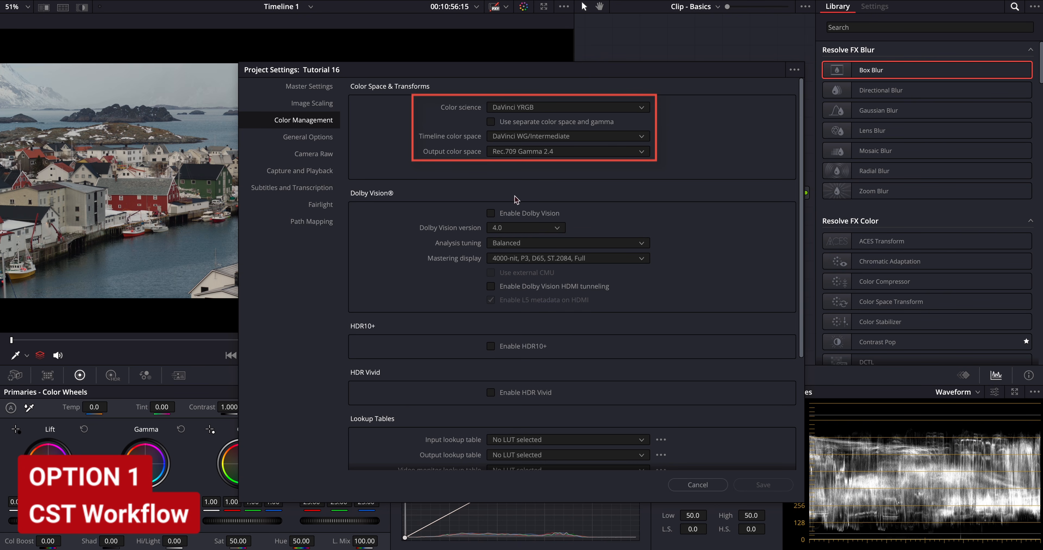
- Review the project's Color Management settings down to the lookup tables and close them without changes
{"action": "scroll", "coordinate": [489, 295], "scroll_direction": "down", "scroll_amount": 1}
{"action": "scroll", "coordinate": [489, 294], "scroll_direction": "down", "scroll_amount": 5}
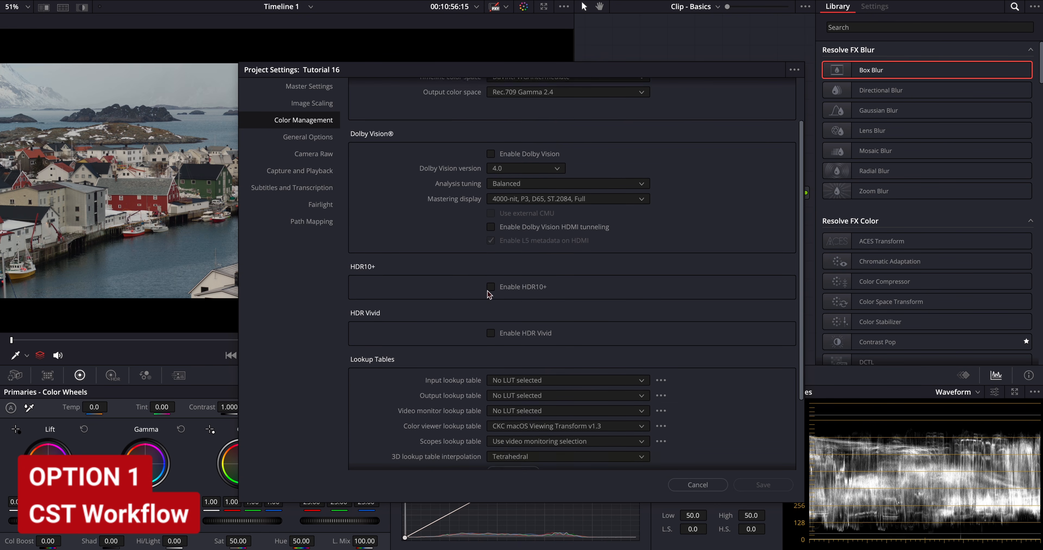
{"action": "left_click", "coordinate": [703, 485]}
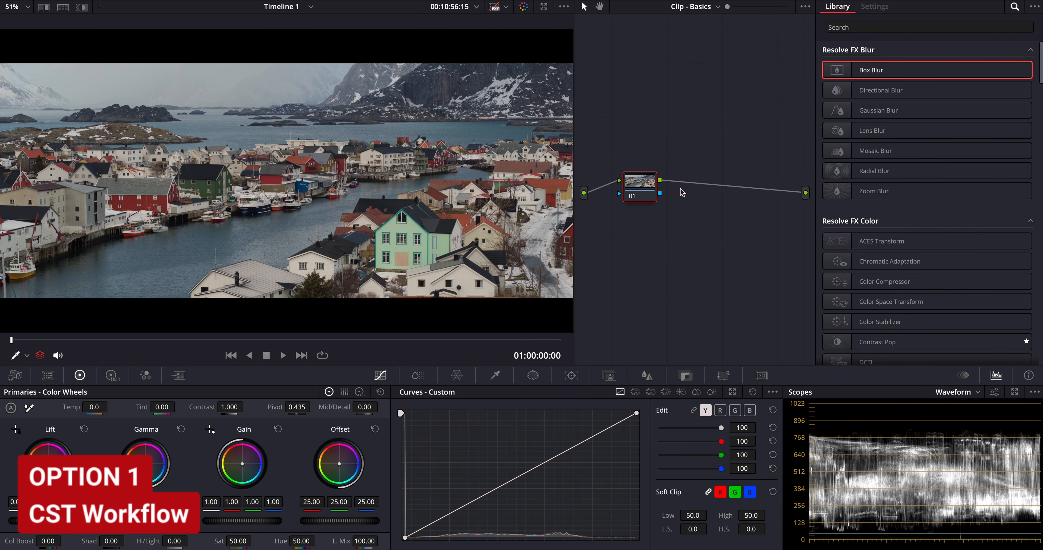
- Apply a Color Space Transform to node 01 with input color space DJI D-Gamut and input gamma DJI D-Log
{"action": "left_click_drag", "start_coordinate": [891, 301], "coordinate": [639, 190]}
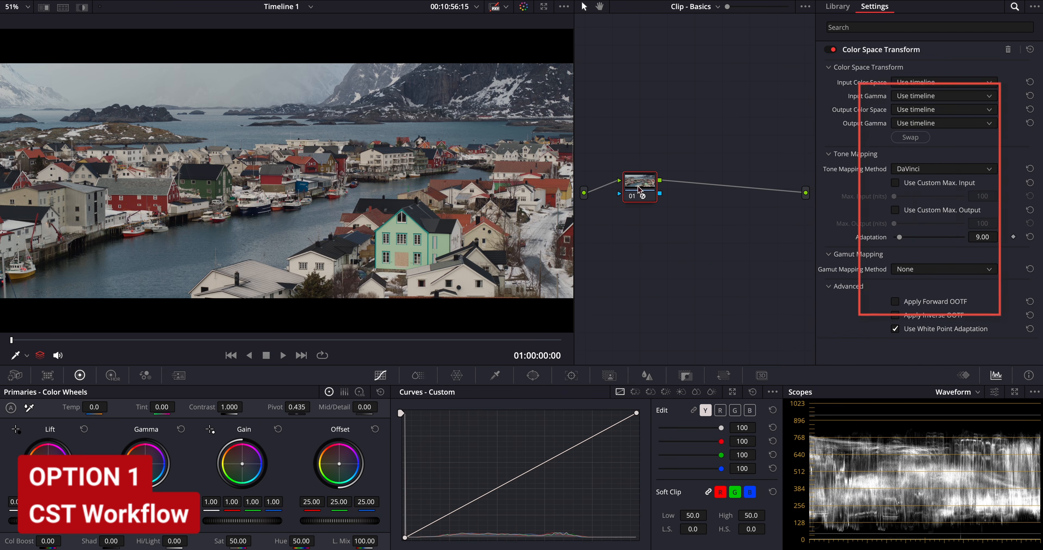
{"action": "left_click", "coordinate": [935, 82]}
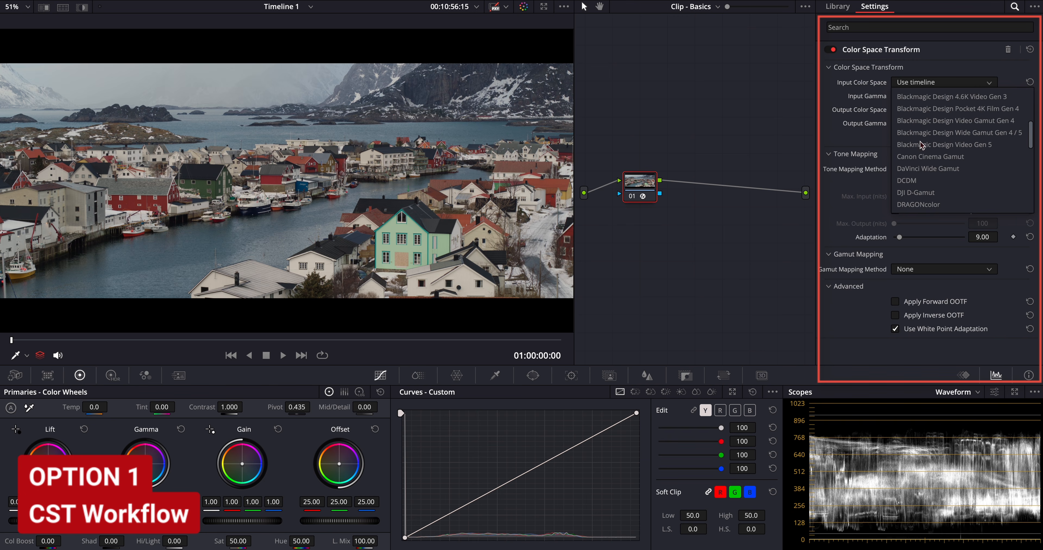
{"action": "left_click", "coordinate": [922, 194]}
{"action": "left_click", "coordinate": [940, 96]}
{"action": "scroll", "coordinate": [931, 175], "scroll_direction": "down", "scroll_amount": 2}
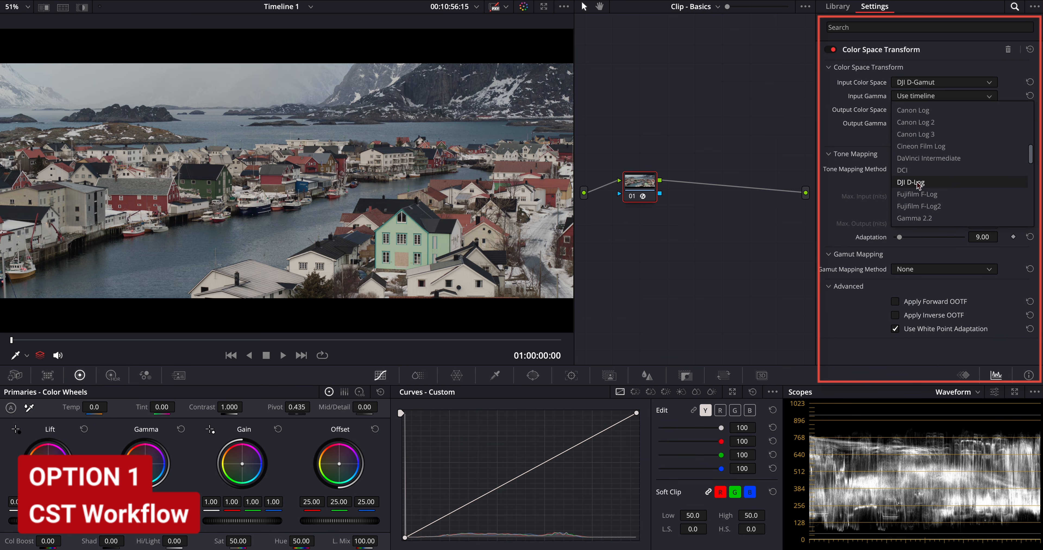
{"action": "left_click", "coordinate": [916, 186]}
- Set node 01's transform output to DaVinci Wide Gamut color space and DaVinci Intermediate gamma
{"action": "left_click", "coordinate": [939, 110]}
{"action": "left_click", "coordinate": [933, 149]}
{"action": "left_click", "coordinate": [934, 124]}
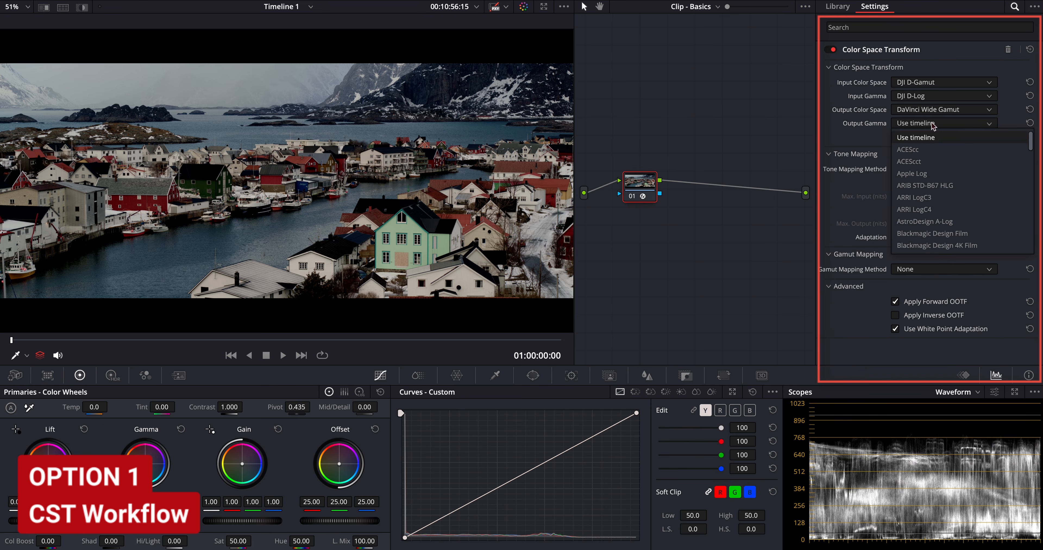
{"action": "scroll", "coordinate": [925, 211], "scroll_direction": "down", "scroll_amount": 5}
{"action": "left_click", "coordinate": [927, 210]}
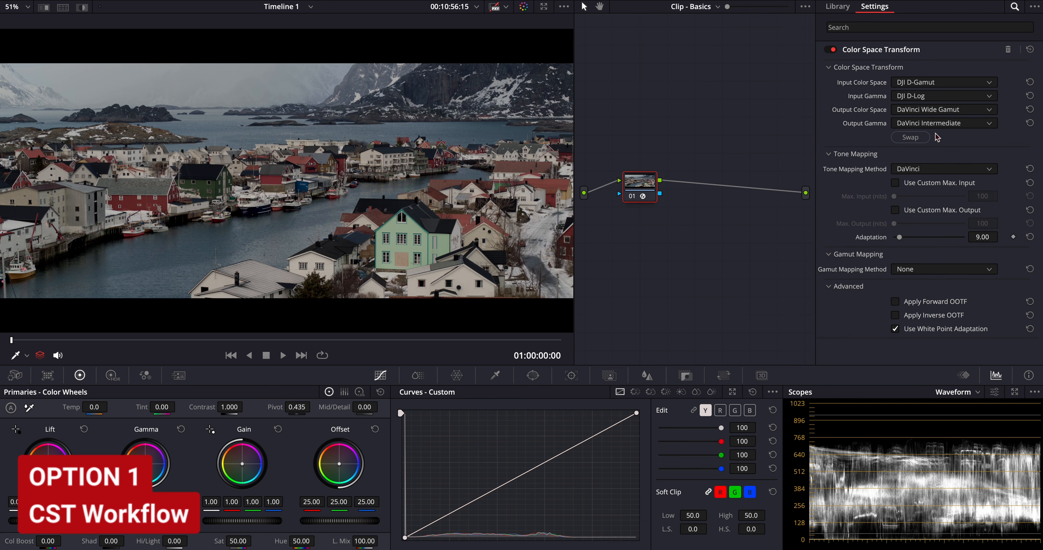
- Add a serial node after node 01 and place it near the output of the node graph
{"action": "right_click", "coordinate": [633, 185]}
{"action": "mouse_move", "coordinate": [675, 239]}
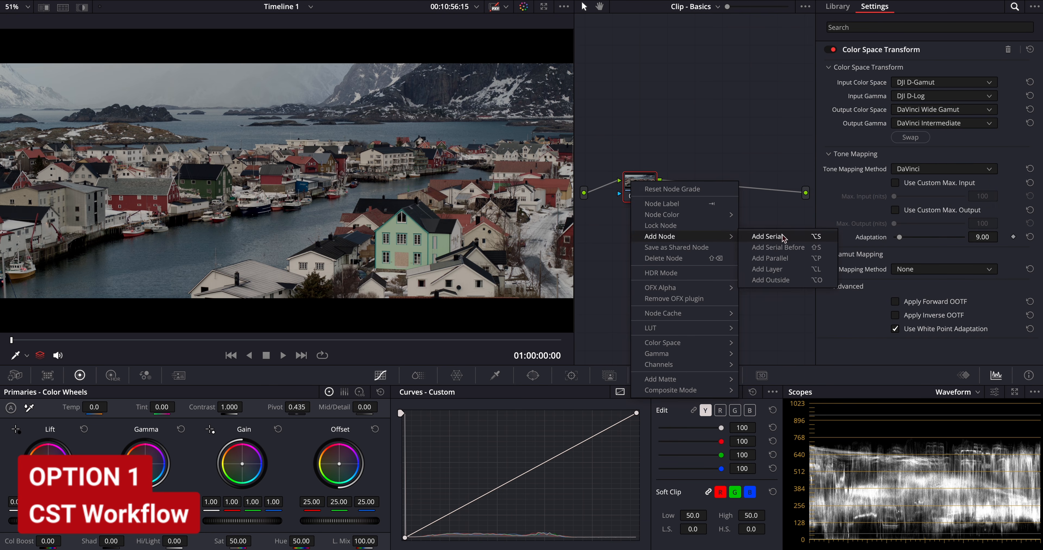
{"action": "left_click", "coordinate": [768, 237]}
{"action": "left_click_drag", "start_coordinate": [698, 187], "coordinate": [768, 224]}
- Label node 01 "Input CST" and node 02 "Output CST"
{"action": "left_click", "coordinate": [634, 180]}
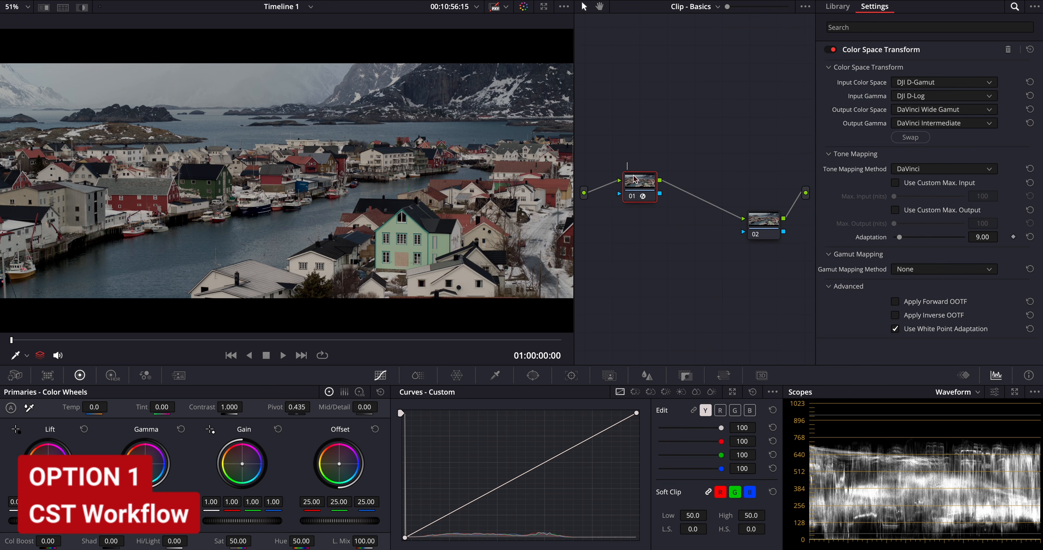
{"action": "type", "text": "Input CST"}
{"action": "left_click", "coordinate": [760, 222]}
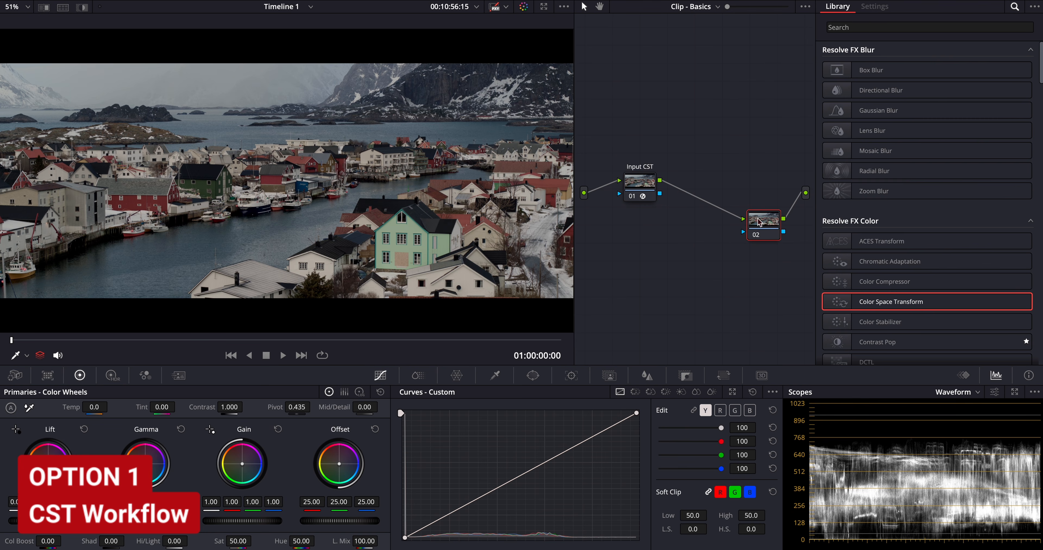
{"action": "type", "text": "Output CST"}
- Apply a Color Space Transform to the Output CST node with input DaVinci Wide Gamut and DaVinci Intermediate
{"action": "left_click_drag", "start_coordinate": [891, 301], "coordinate": [763, 221]}
{"action": "left_click", "coordinate": [943, 82]}
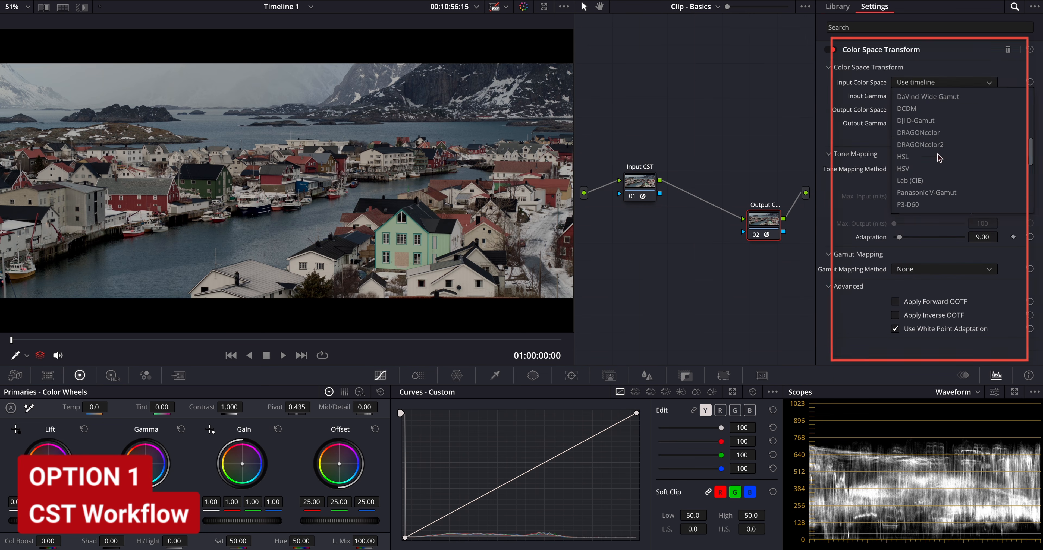
{"action": "left_click", "coordinate": [927, 96]}
{"action": "left_click", "coordinate": [944, 96]}
{"action": "left_click", "coordinate": [928, 133]}
- Set the Output CST node's output color space to Rec.709 and output gamma to Gamma 2.4, and spread the two nodes apart
{"action": "left_click", "coordinate": [943, 109]}
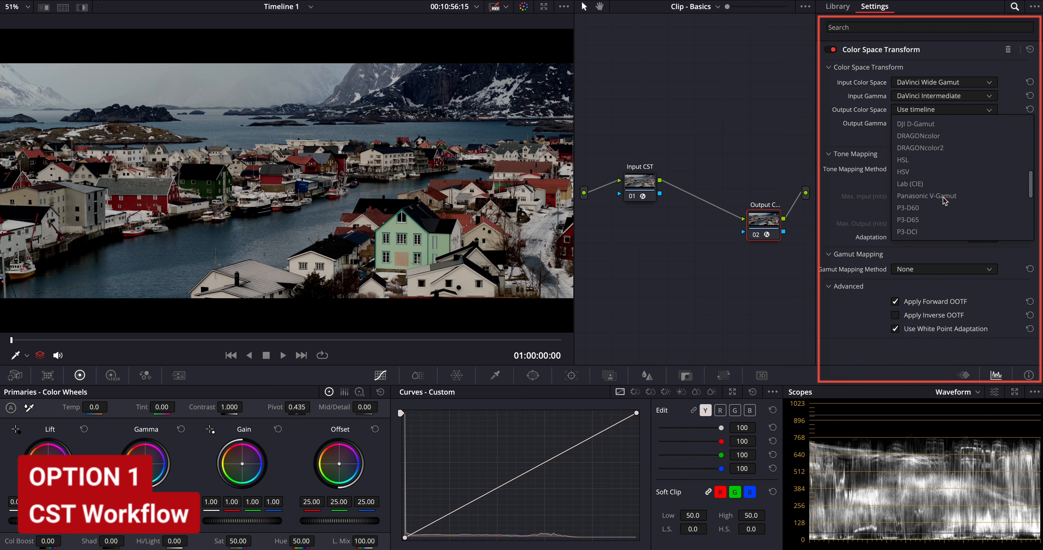
{"action": "scroll", "coordinate": [944, 201], "scroll_direction": "down", "scroll_amount": 4}
{"action": "left_click", "coordinate": [931, 124]}
{"action": "left_click", "coordinate": [943, 123]}
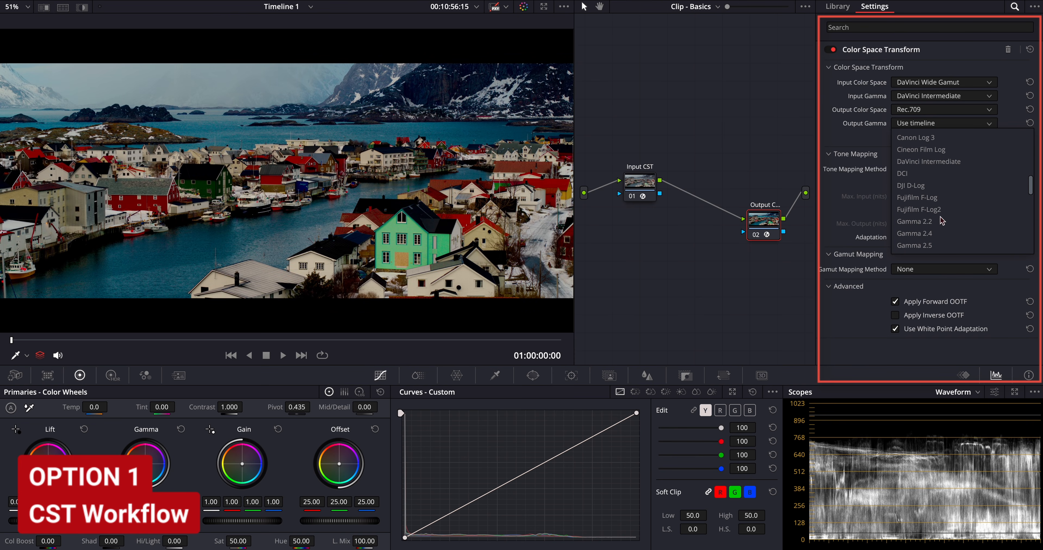
{"action": "left_click", "coordinate": [924, 235]}
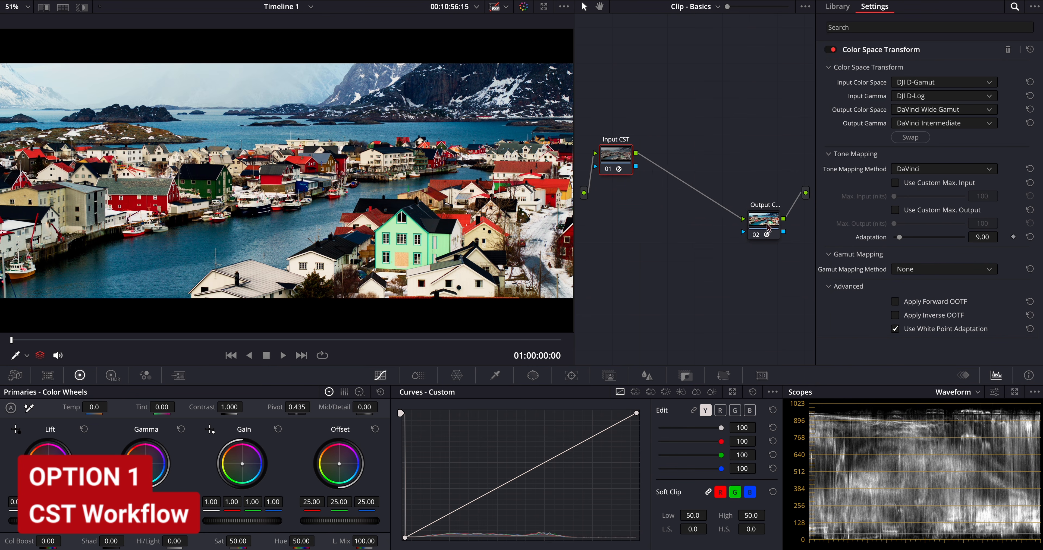
{"action": "left_click_drag", "start_coordinate": [767, 224], "coordinate": [772, 221]}
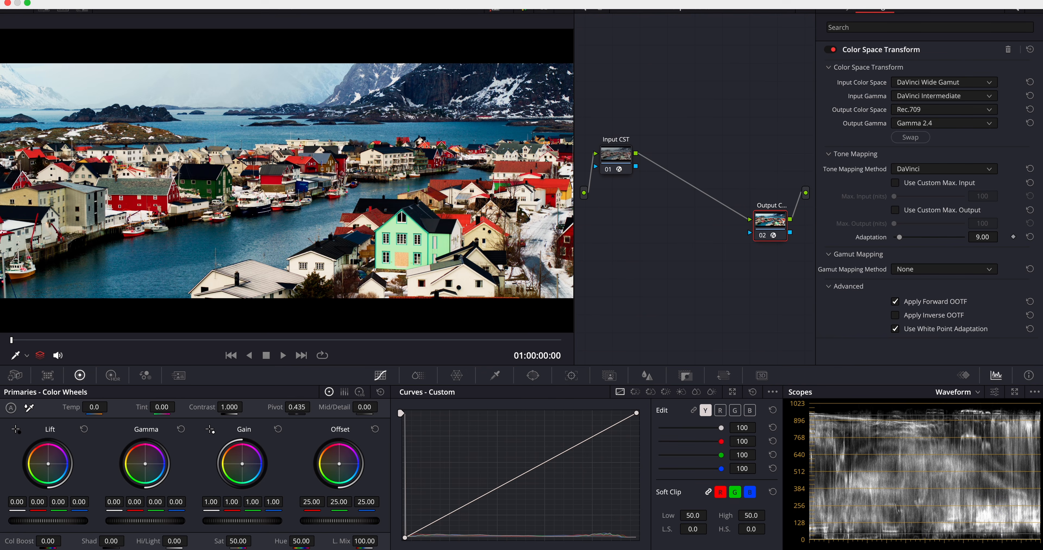
- Add a new grade version for the clip and delete both CST nodes from it
{"action": "left_click", "coordinate": [367, 1]}
{"action": "mouse_move", "coordinate": [376, 28]}
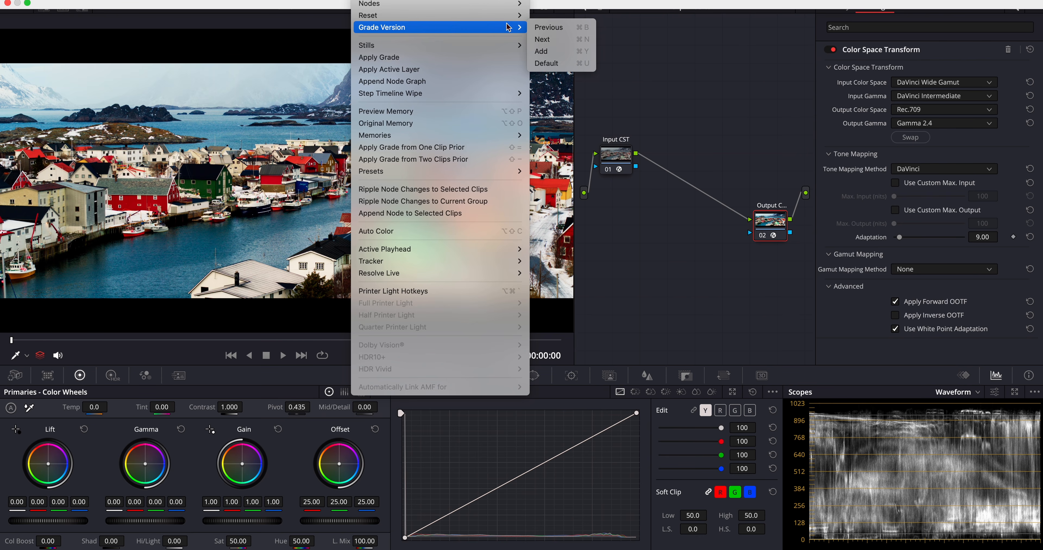
{"action": "left_click", "coordinate": [551, 51]}
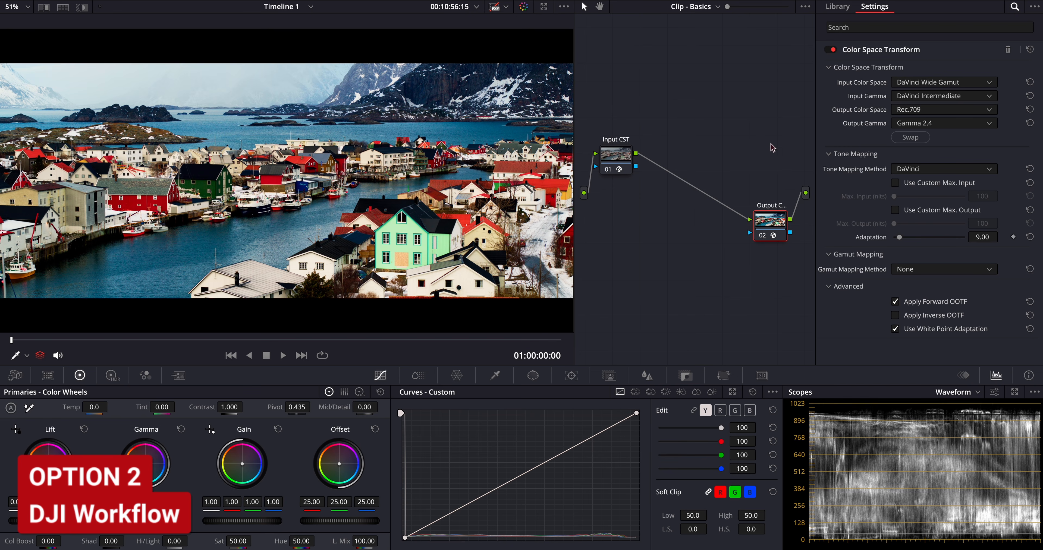
{"action": "left_click_drag", "start_coordinate": [771, 142], "coordinate": [608, 226]}
{"action": "key", "text": "Delete"}
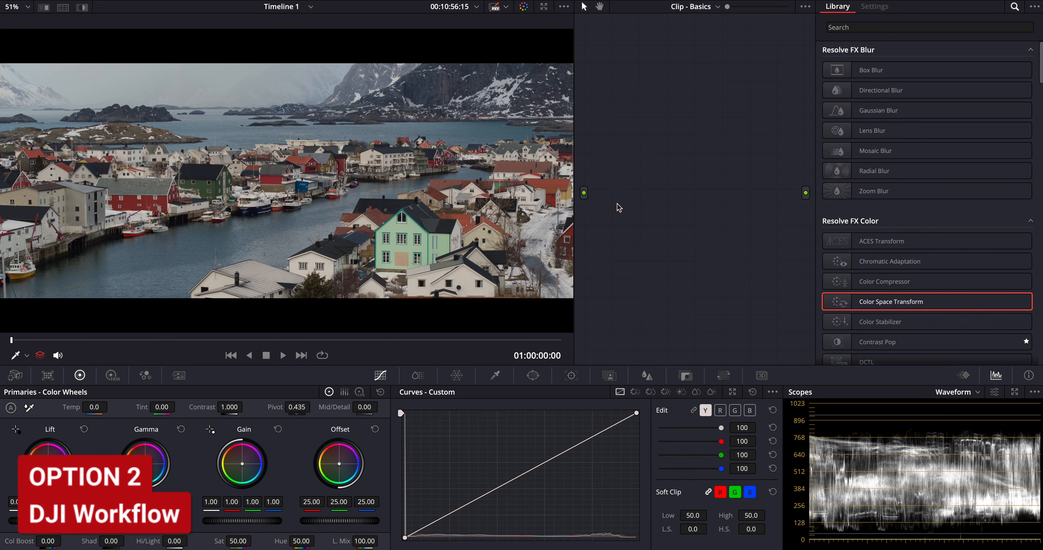
- Add a new serial node, label it "DJI LUT" and place it near the output of the node graph
{"action": "key", "text": "alt+s"}
{"action": "left_click_drag", "start_coordinate": [646, 129], "coordinate": [637, 188]}
{"action": "type", "text": "LUT"}
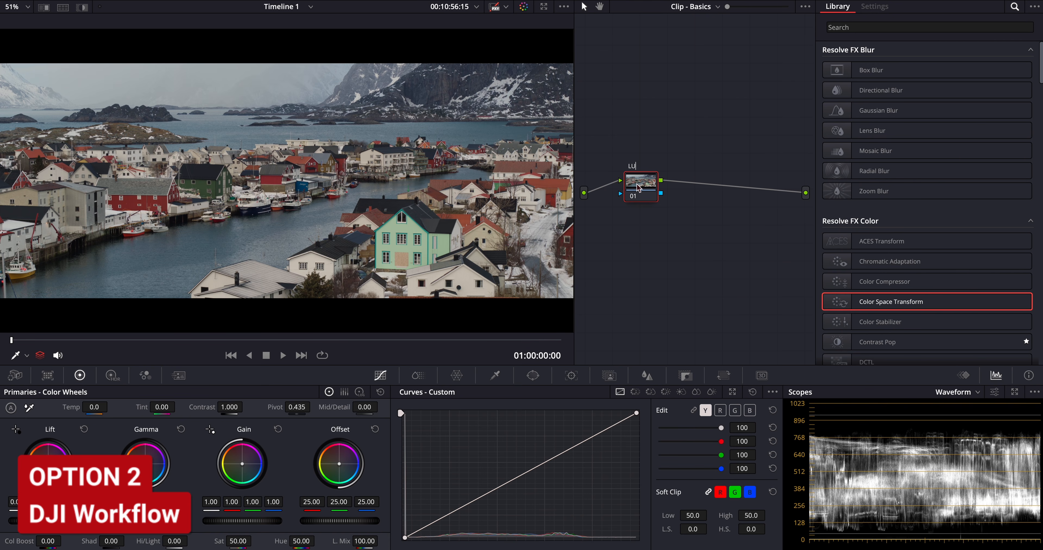
{"action": "key", "text": "BackSpace"}
{"action": "key", "text": "BackSpace"}
{"action": "key", "text": "BackSpace"}
{"action": "type", "text": "DJI LUT"}
{"action": "left_click_drag", "start_coordinate": [638, 188], "coordinate": [753, 192]}
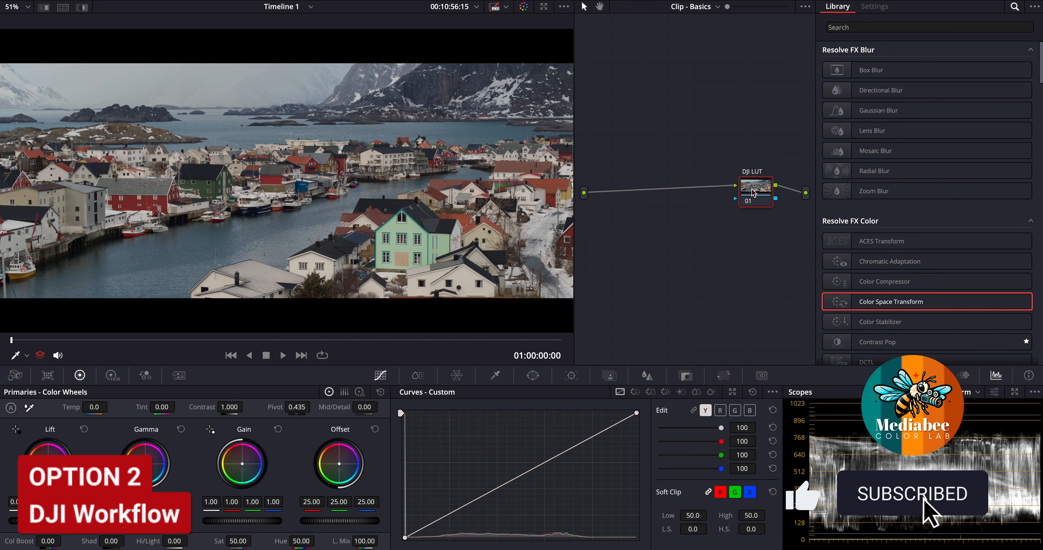
- Apply the DJI_X7_DLOG2Rec709 LUT to the DJI LUT node and nudge the node slightly toward the output
{"action": "right_click", "coordinate": [753, 192]}
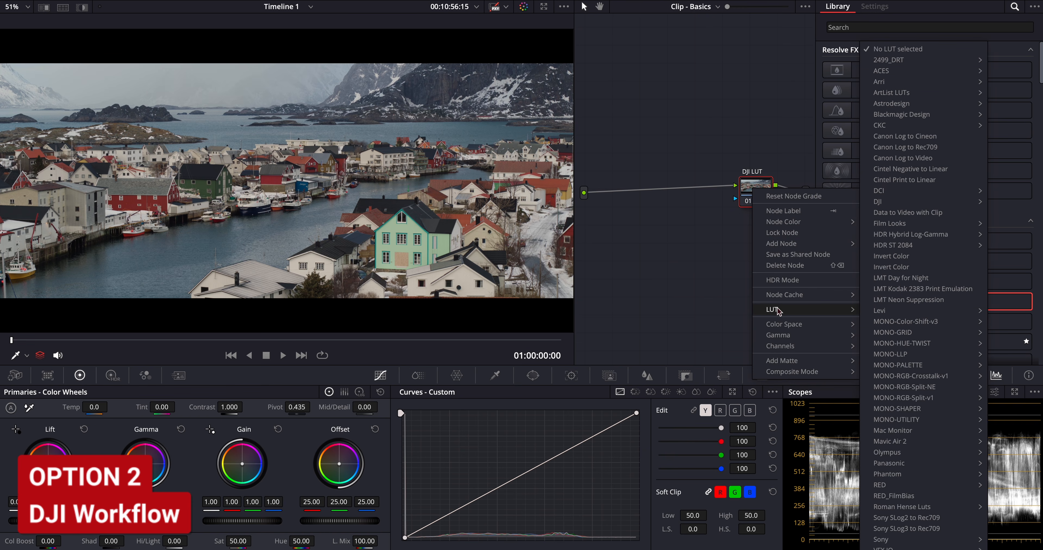
{"action": "mouse_move", "coordinate": [782, 310]}
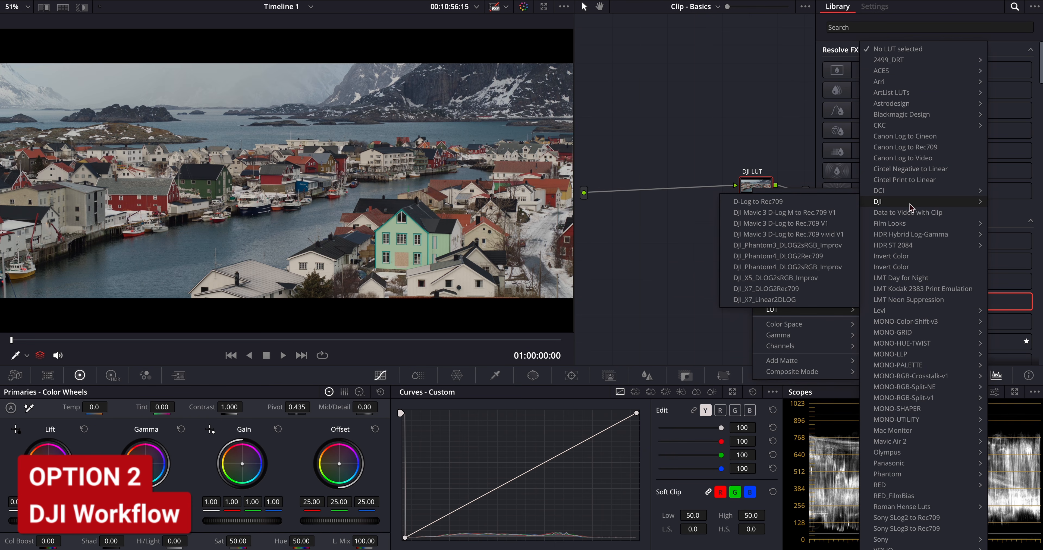
{"action": "mouse_move", "coordinate": [902, 205]}
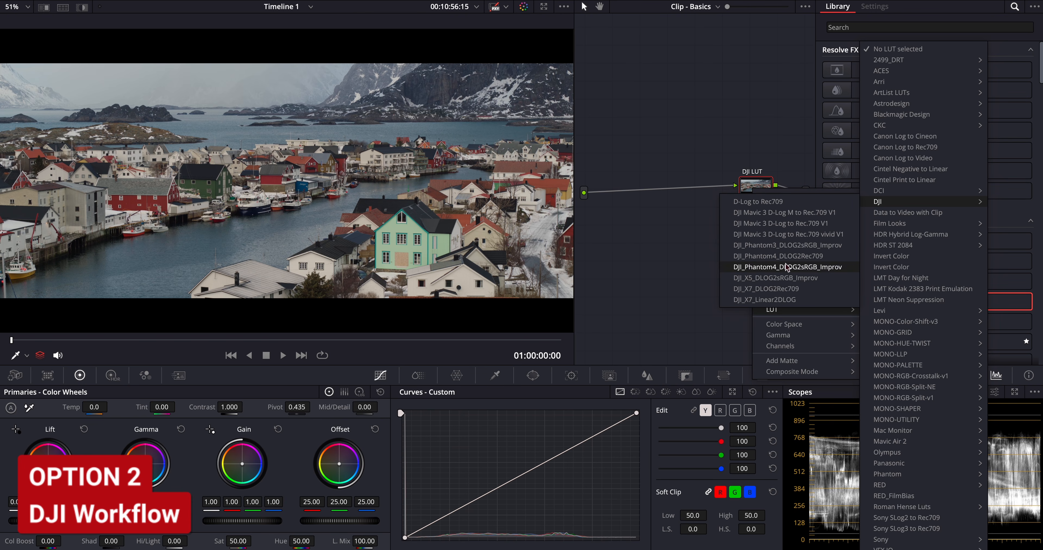
{"action": "left_click", "coordinate": [770, 289]}
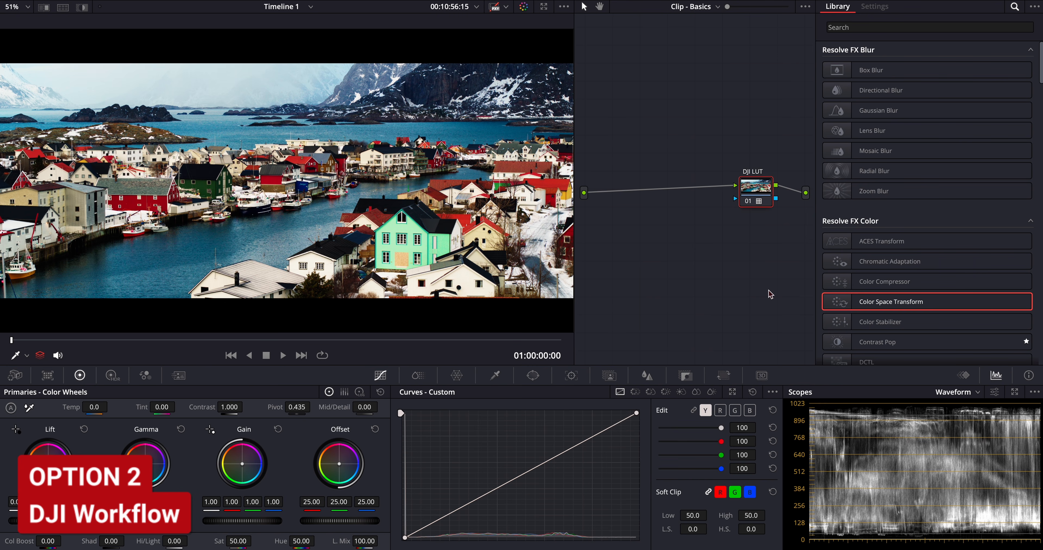
{"action": "left_click_drag", "start_coordinate": [756, 187], "coordinate": [760, 189]}
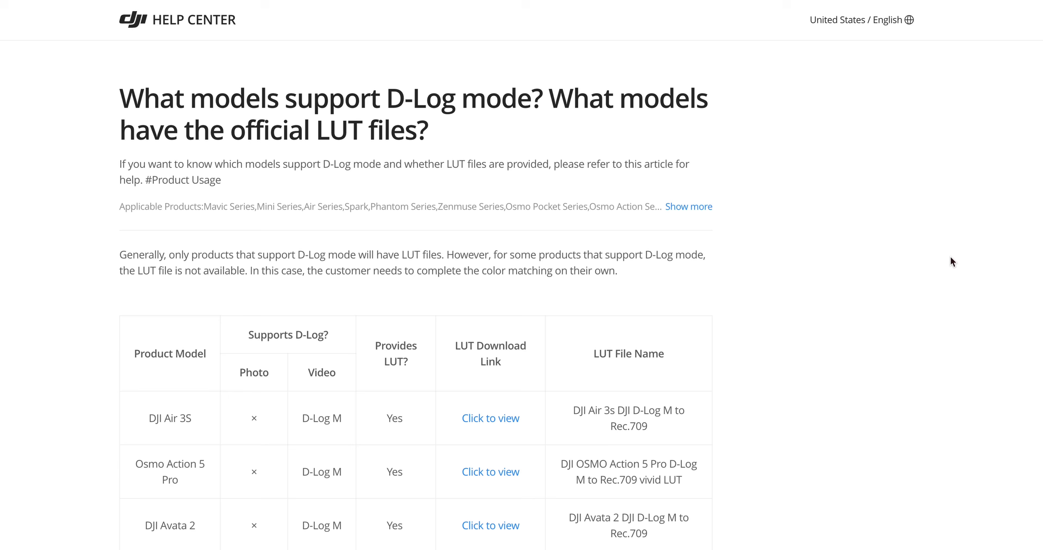
- Examine the DJI Help Center table of models supporting D-Log and their official LUT files
{"action": "scroll", "coordinate": [950, 259], "scroll_direction": "down", "scroll_amount": 3}
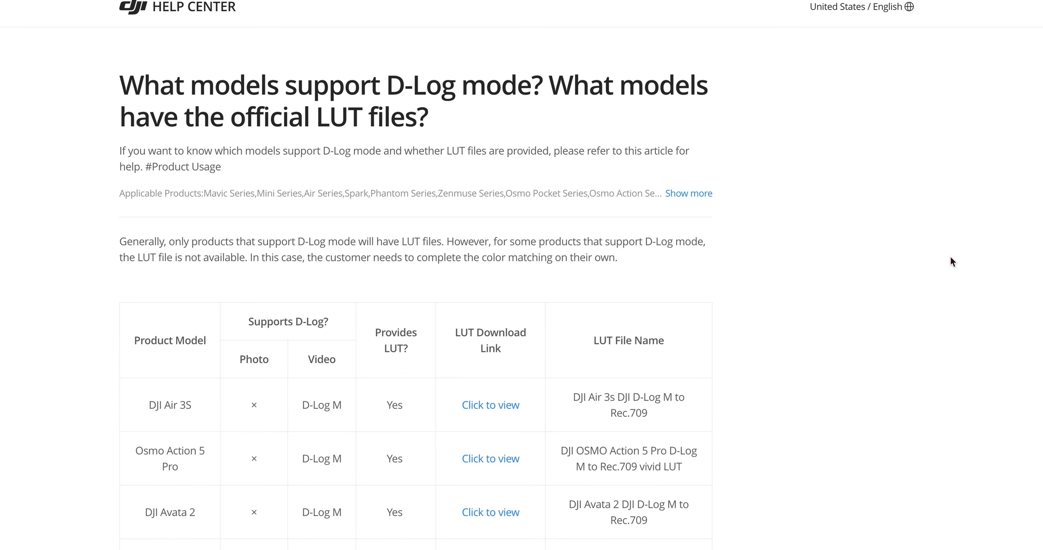
{"action": "scroll", "coordinate": [952, 261], "scroll_direction": "down", "scroll_amount": 5}
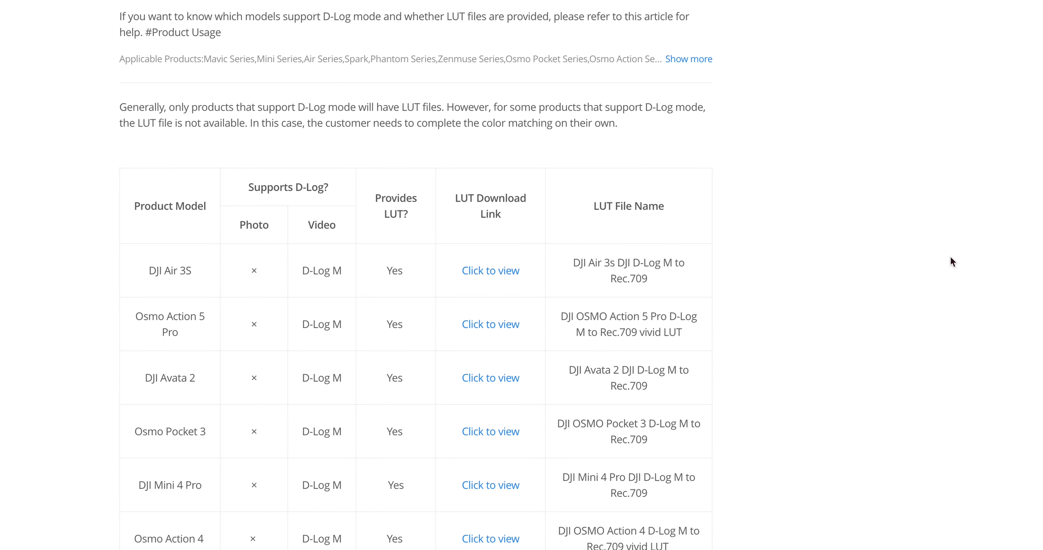
{"action": "scroll", "coordinate": [950, 257], "scroll_direction": "down", "scroll_amount": 5}
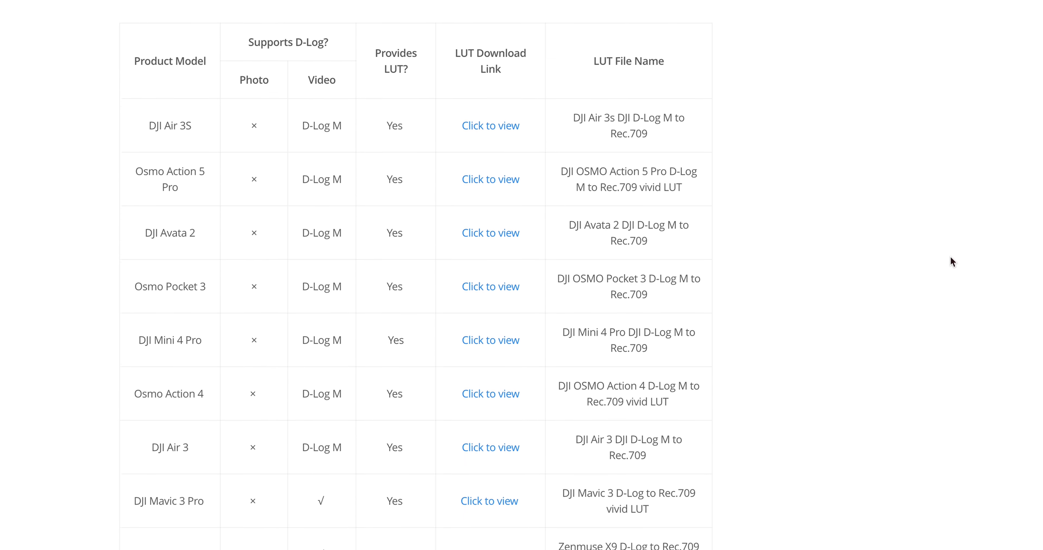
{"action": "scroll", "coordinate": [952, 262], "scroll_direction": "down", "scroll_amount": 5}
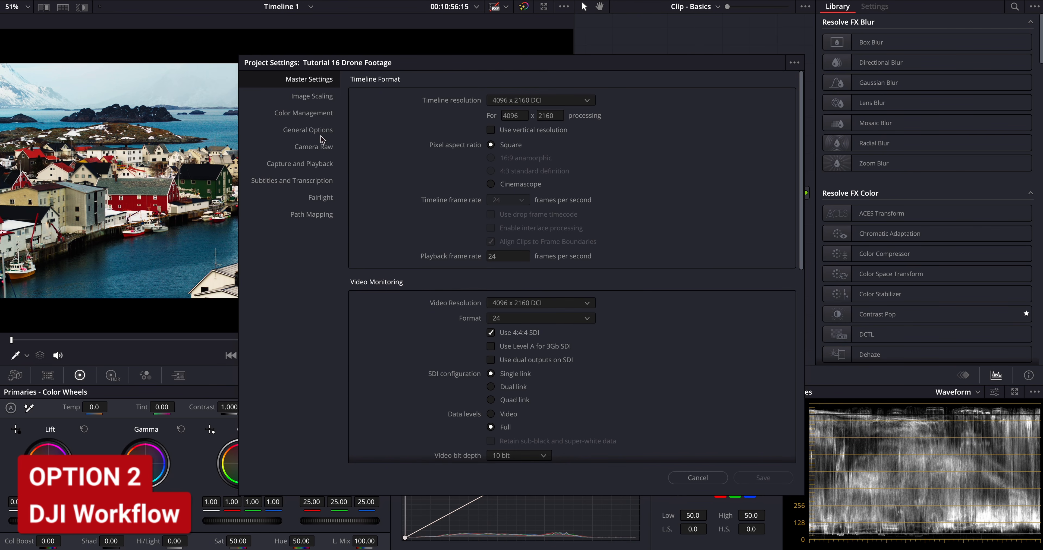
- Open the LUT folder from the project's Color Management lookup table settings and save the project settings
{"action": "left_click", "coordinate": [320, 117]}
{"action": "scroll", "coordinate": [415, 300], "scroll_direction": "down", "scroll_amount": 4}
{"action": "scroll", "coordinate": [415, 300], "scroll_direction": "down", "scroll_amount": 1}
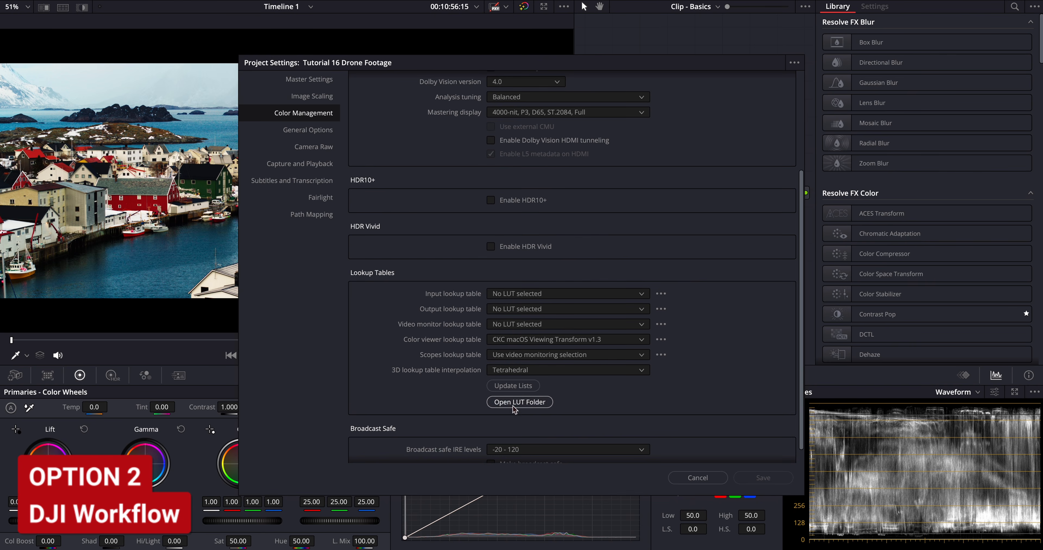
{"action": "left_click", "coordinate": [519, 403]}
{"action": "left_click", "coordinate": [721, 255]}
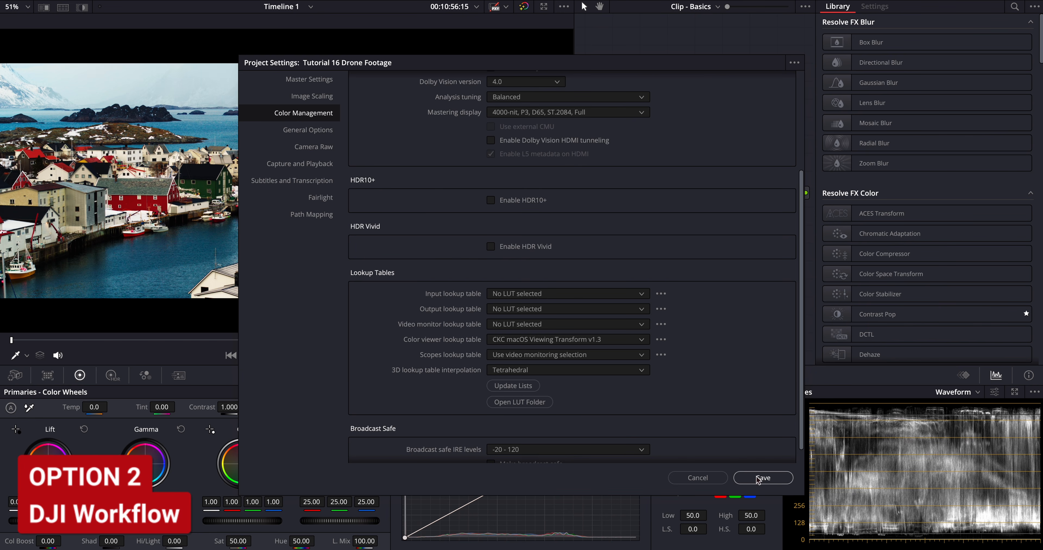
{"action": "left_click", "coordinate": [763, 478]}
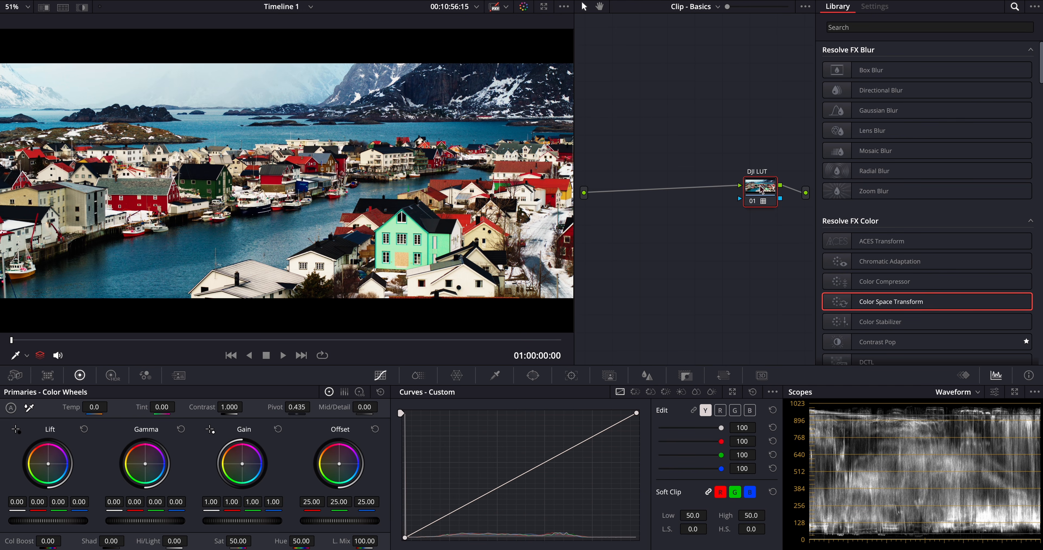
- Compare the CST and DJI LUT grades by switching between grade versions 1 and 2, ending on version 1
{"action": "key", "text": "super+b"}
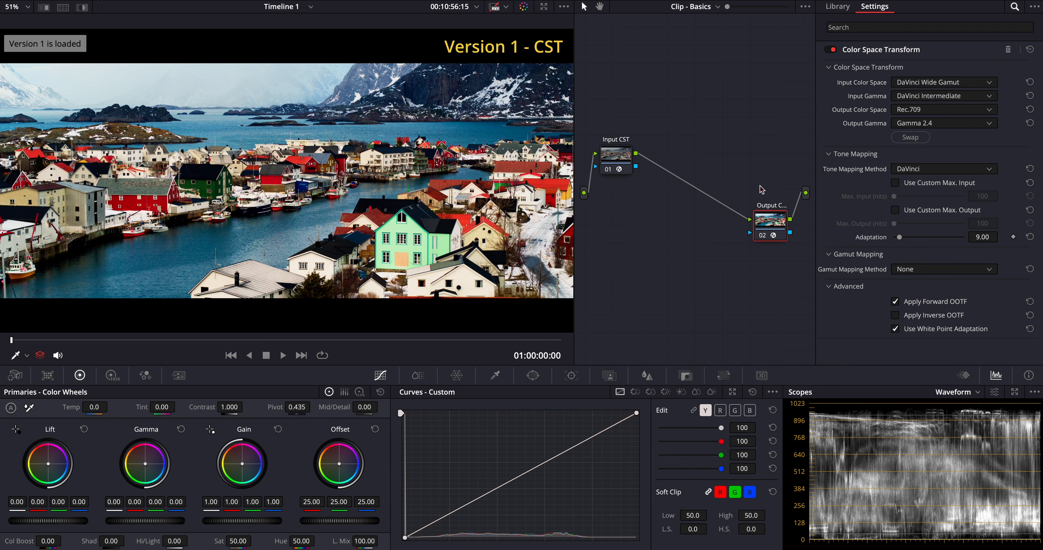
{"action": "key", "text": "super+n"}
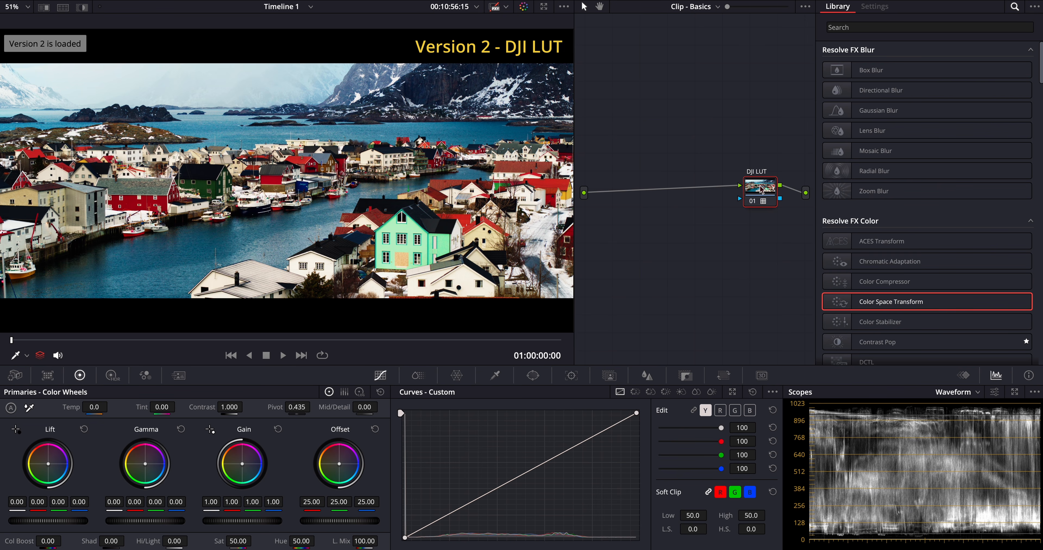
{"action": "key", "text": "super+b"}
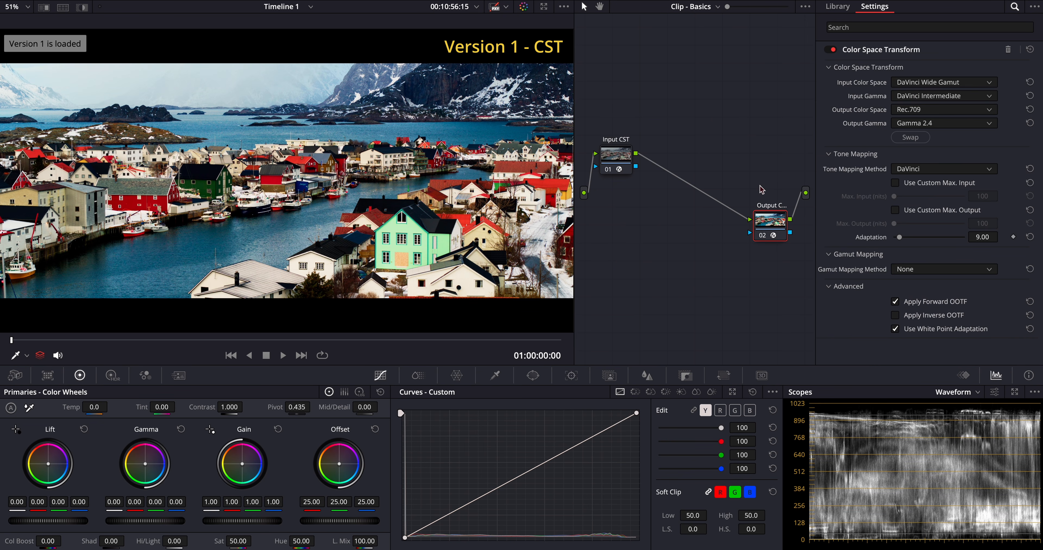
- Load the DJI LUT grade version, add a serial node before the DJI LUT node, and place it near the graph's upper edge
{"action": "key", "text": "super+n"}
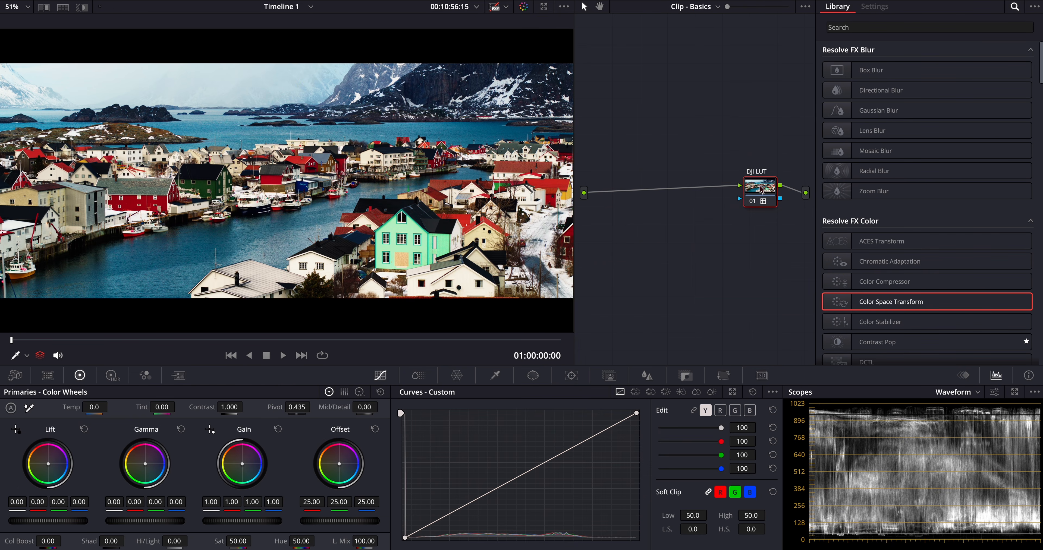
{"action": "right_click", "coordinate": [760, 188]}
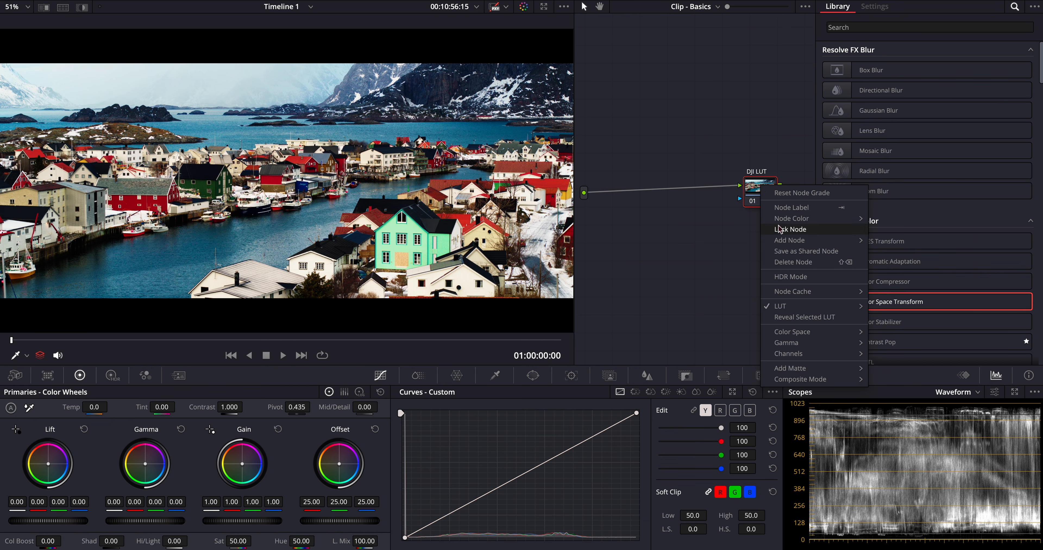
{"action": "mouse_move", "coordinate": [790, 240]}
{"action": "left_click", "coordinate": [915, 251]}
{"action": "left_click_drag", "start_coordinate": [760, 226], "coordinate": [624, 87]}
- Add a second serial node after the new one and label the two nodes Balance and Contrast in signal order
{"action": "key", "text": "alt+s"}
{"action": "type", "text": "Contrast"}
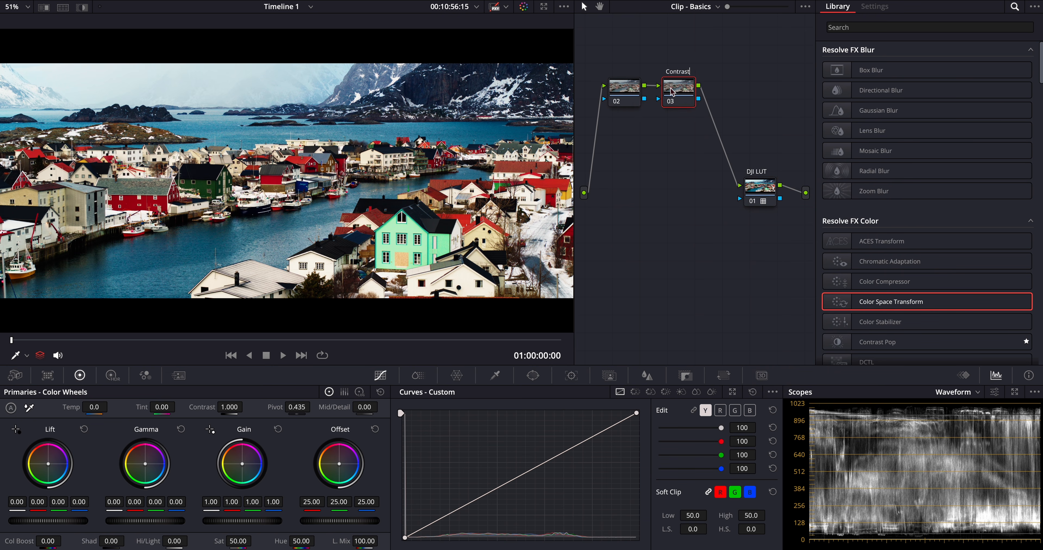
{"action": "left_click", "coordinate": [621, 86]}
{"action": "type", "text": "Balance"}
- On the Contrast node, raise the master Lift to 0.04 and lower the master Gain to 0.88
{"action": "left_click", "coordinate": [675, 86]}
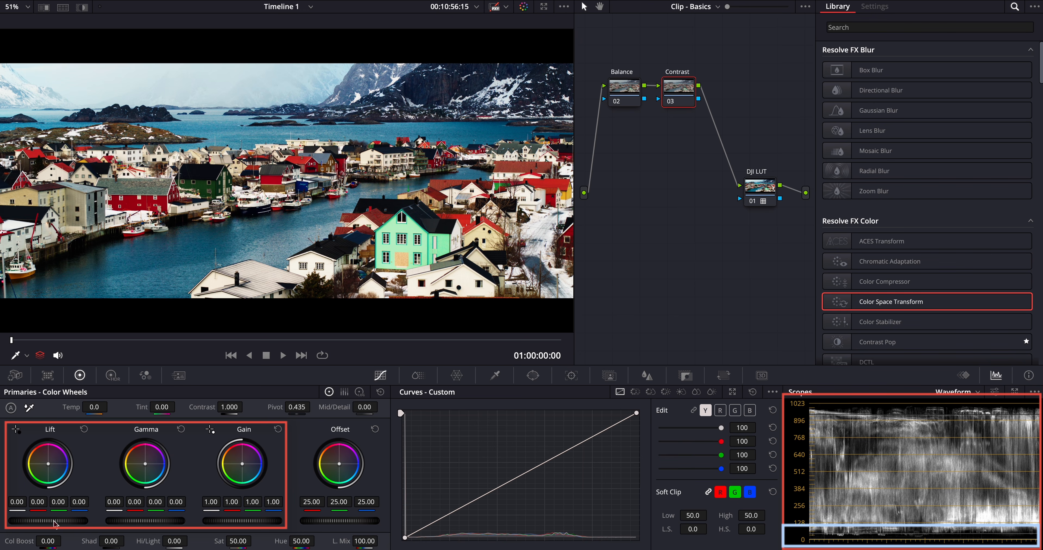
{"action": "left_click_drag", "start_coordinate": [54, 524], "coordinate": [65, 524]}
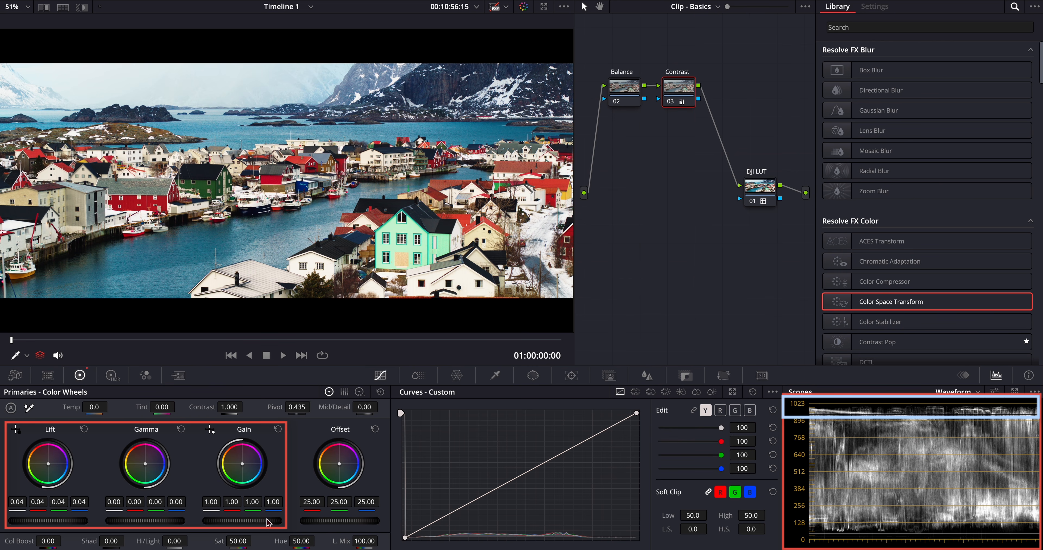
{"action": "left_click_drag", "start_coordinate": [242, 521], "coordinate": [219, 521]}
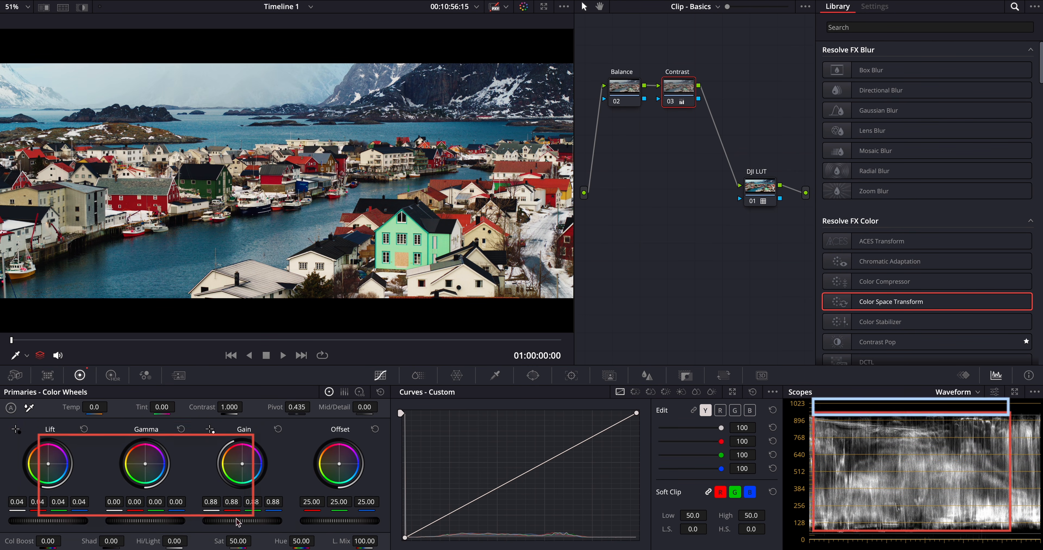
- Compare the image with and without the Contrast node by disabling and re-enabling it twice
{"action": "left_click", "coordinate": [671, 102]}
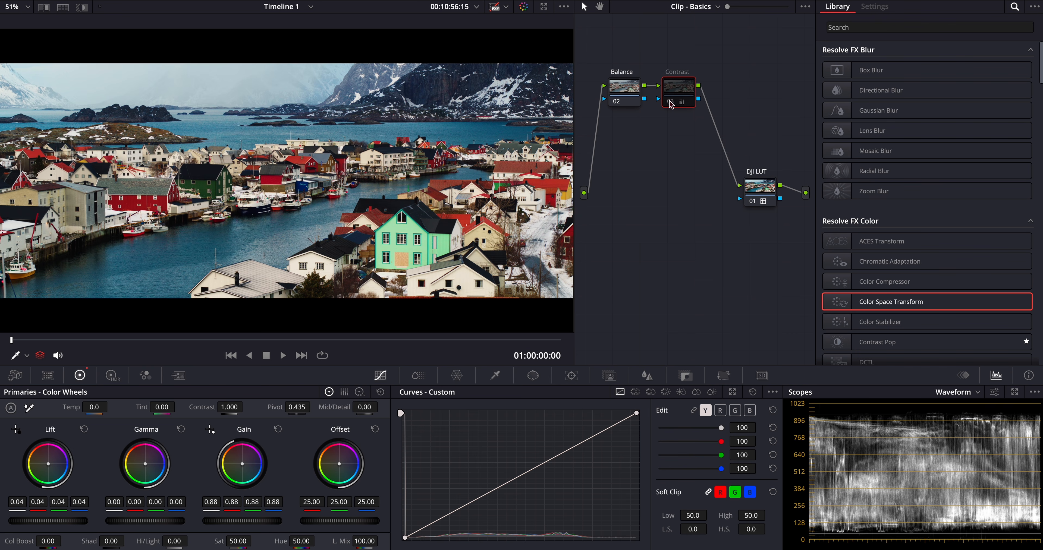
{"action": "left_click", "coordinate": [671, 102]}
{"action": "left_click", "coordinate": [671, 102]}
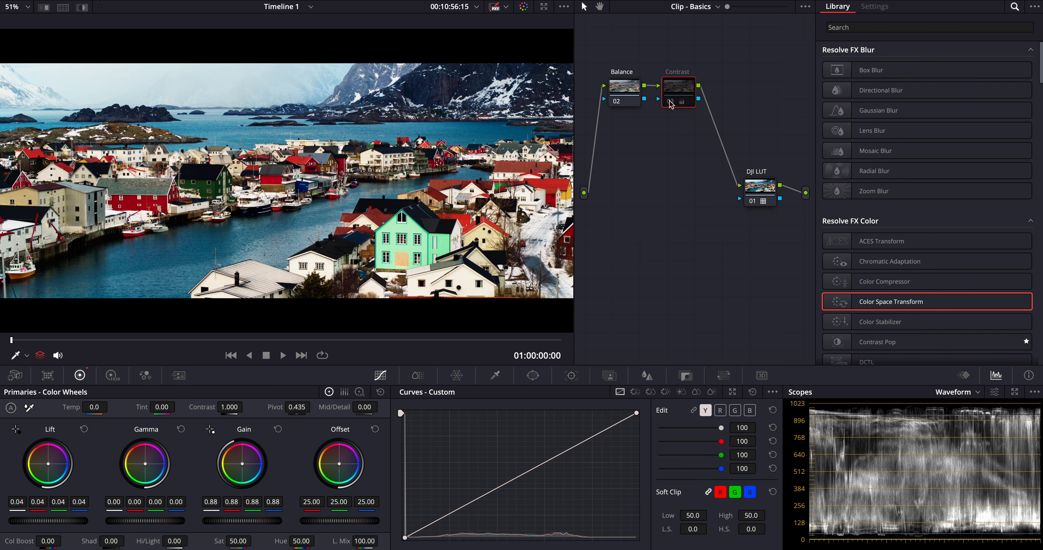
{"action": "left_click", "coordinate": [671, 102]}
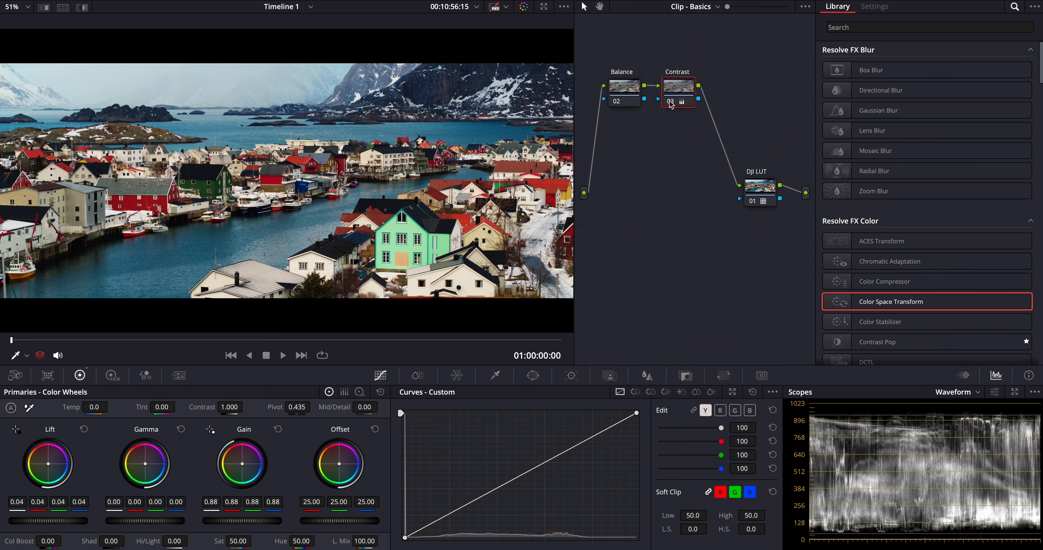
- On the Balance node, set Lift to red 0.01, green -0.01, blue -0.01 and Gain to red 0.98, green 1.03, blue 1.01
{"action": "left_click", "coordinate": [629, 90]}
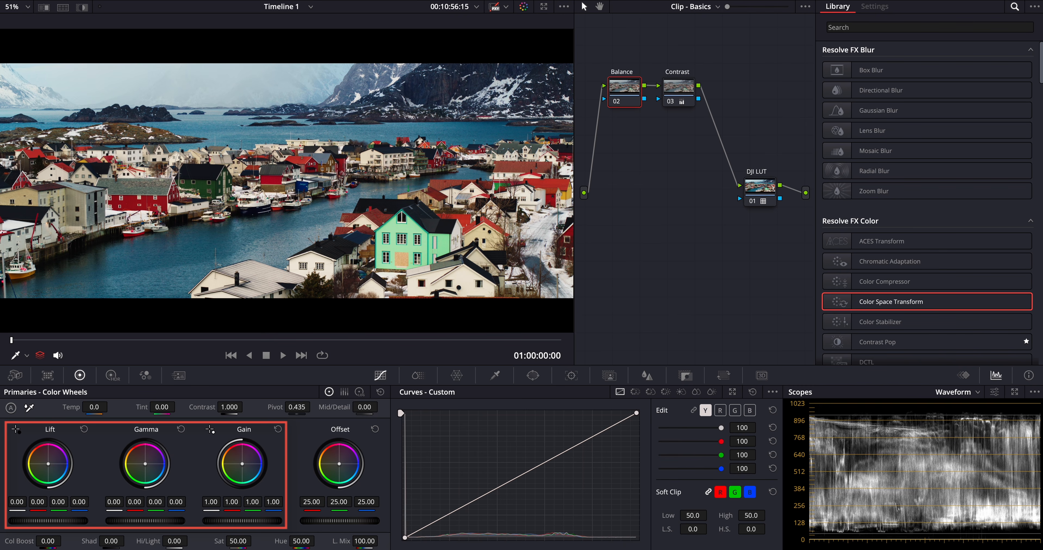
{"action": "left_click_drag", "start_coordinate": [48, 521], "coordinate": [49, 521]}
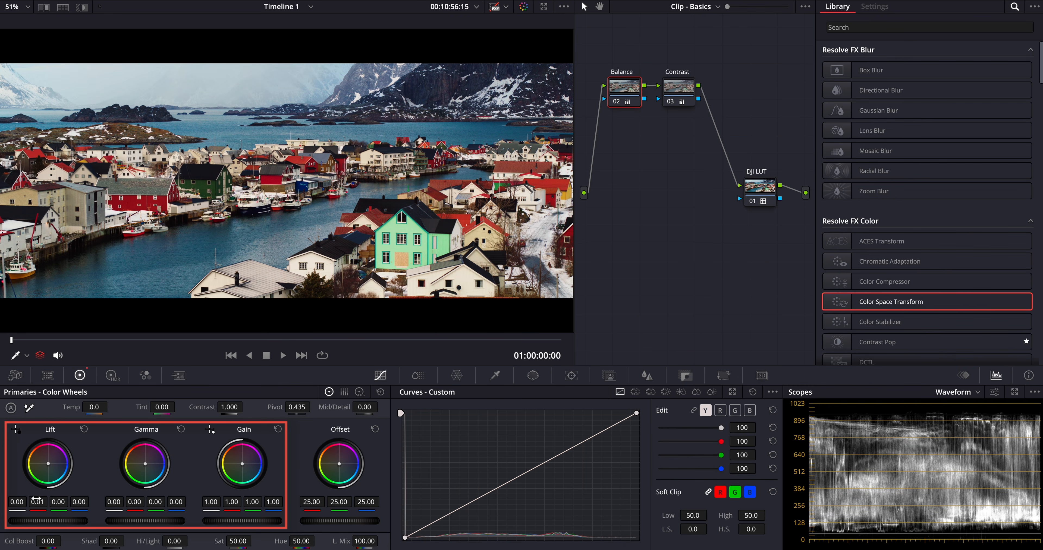
{"action": "left_click_drag", "start_coordinate": [58, 502], "coordinate": [55, 502]}
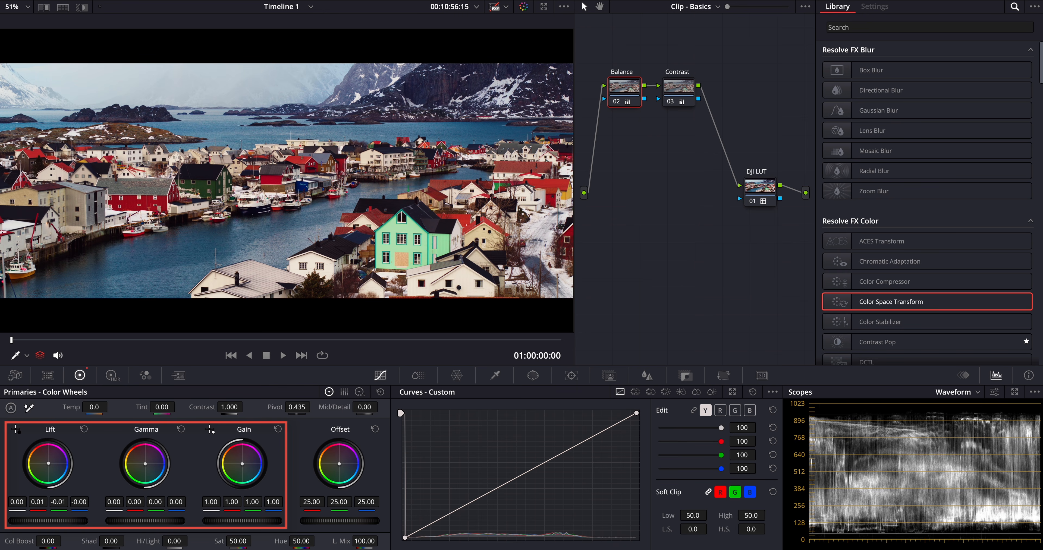
{"action": "left_click_drag", "start_coordinate": [79, 502], "coordinate": [77, 502]}
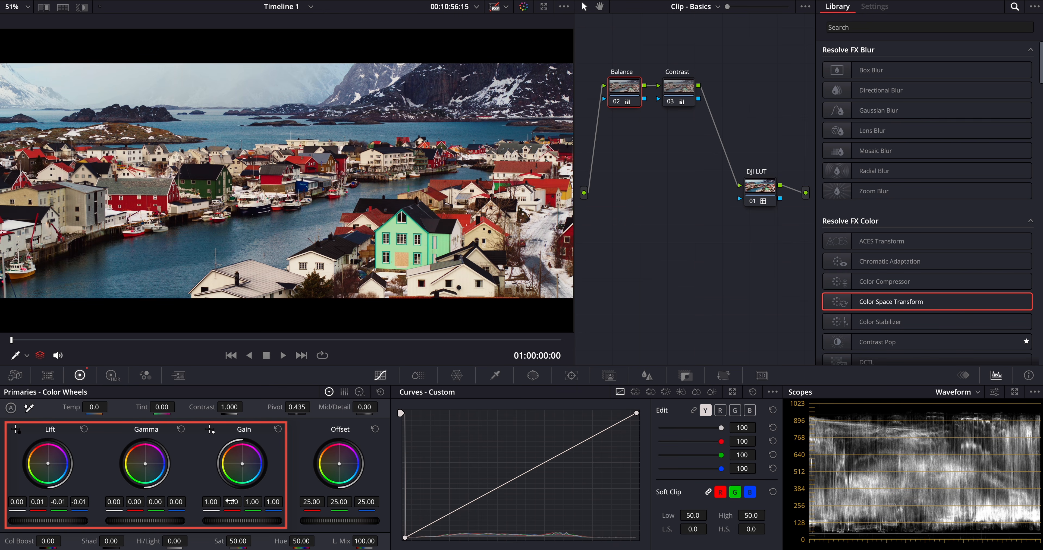
{"action": "left_click_drag", "start_coordinate": [231, 502], "coordinate": [269, 502]}
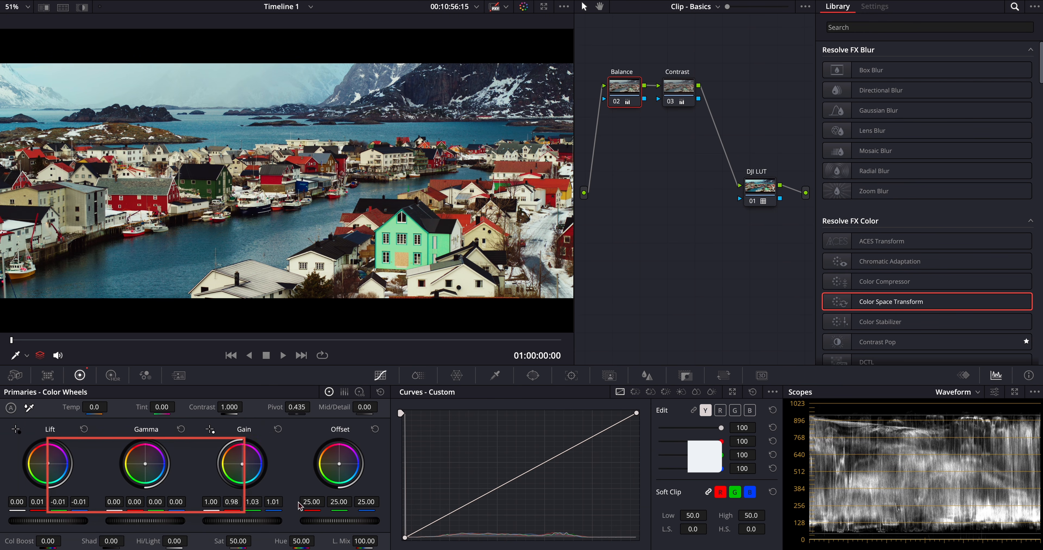
- Compare the image with and without the Balance node in the enlarged viewer, and return to the standard layout with the node enabled
{"action": "key", "text": "alt+f"}
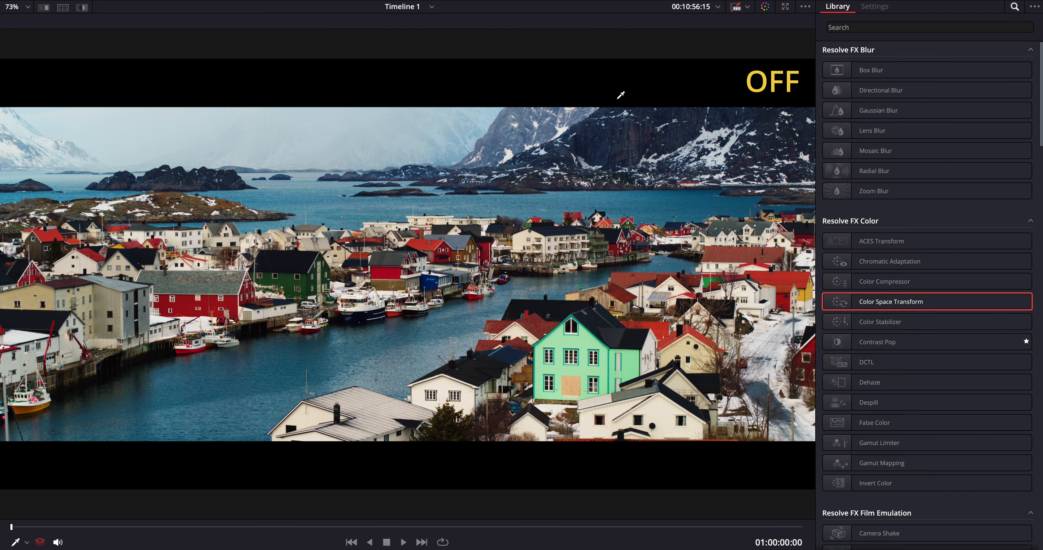
{"action": "key", "text": "ctrl+d"}
{"action": "key", "text": "ctrl+d"}
{"action": "key", "text": "ctrl+d"}
{"action": "key", "text": "alt+f"}
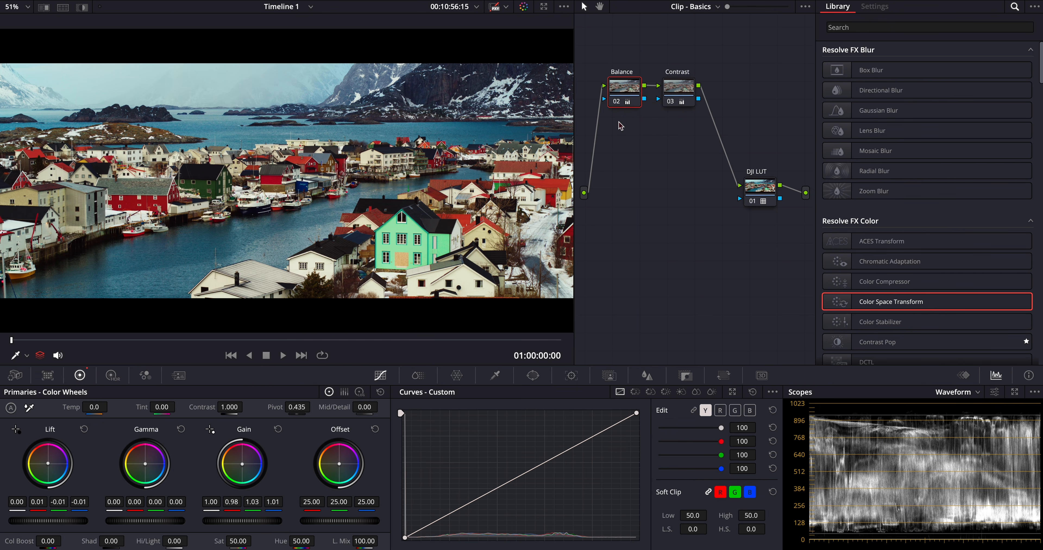
- Add a serial node directly before the DJI LUT node and apply the Dehancer Pro 7.2.1 effect to it
{"action": "right_click", "coordinate": [761, 188]}
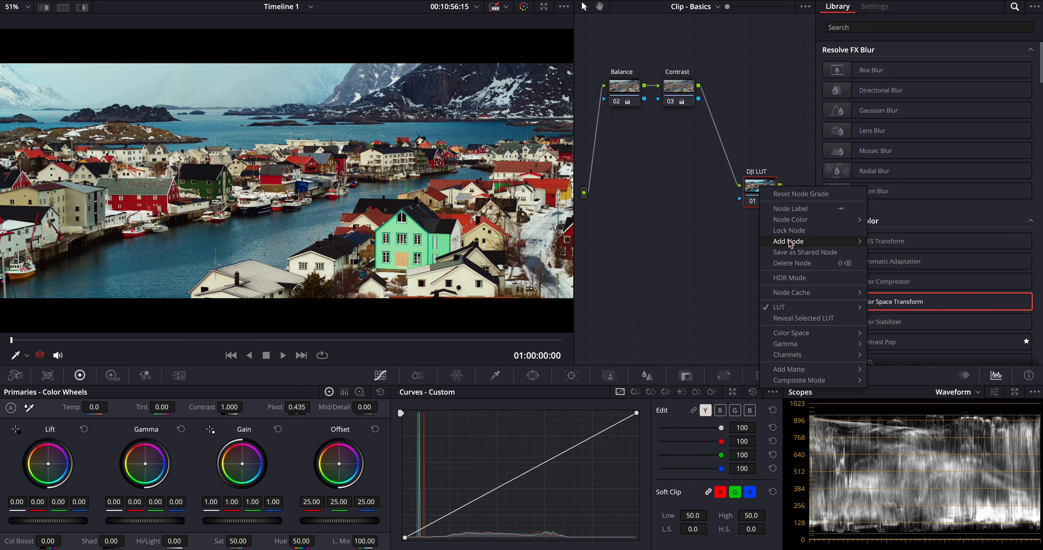
{"action": "mouse_move", "coordinate": [790, 243]}
{"action": "left_click", "coordinate": [891, 253]}
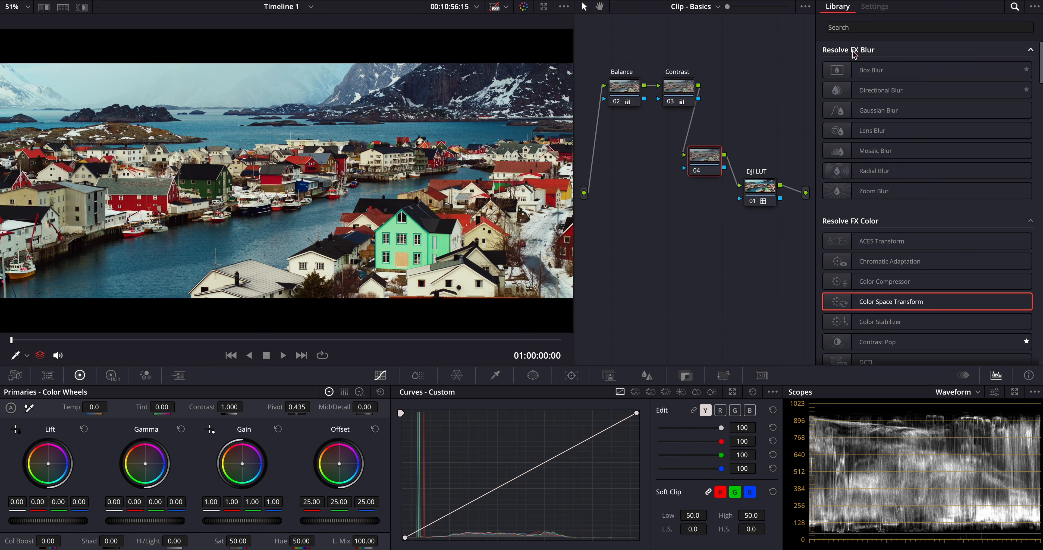
{"action": "left_click", "coordinate": [854, 28]}
{"action": "type", "text": "dehan"}
{"action": "left_click_drag", "start_coordinate": [899, 69], "coordinate": [704, 161]}
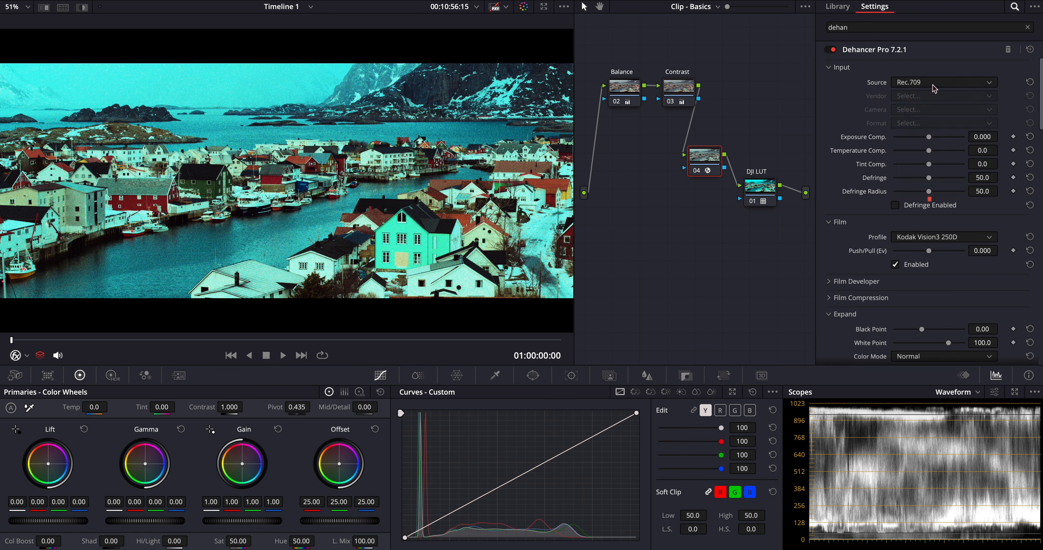
- Set Dehancer's input source to DVR WG/Intermediate and quality to High - slow, and disable all its tools
{"action": "left_click", "coordinate": [935, 82]}
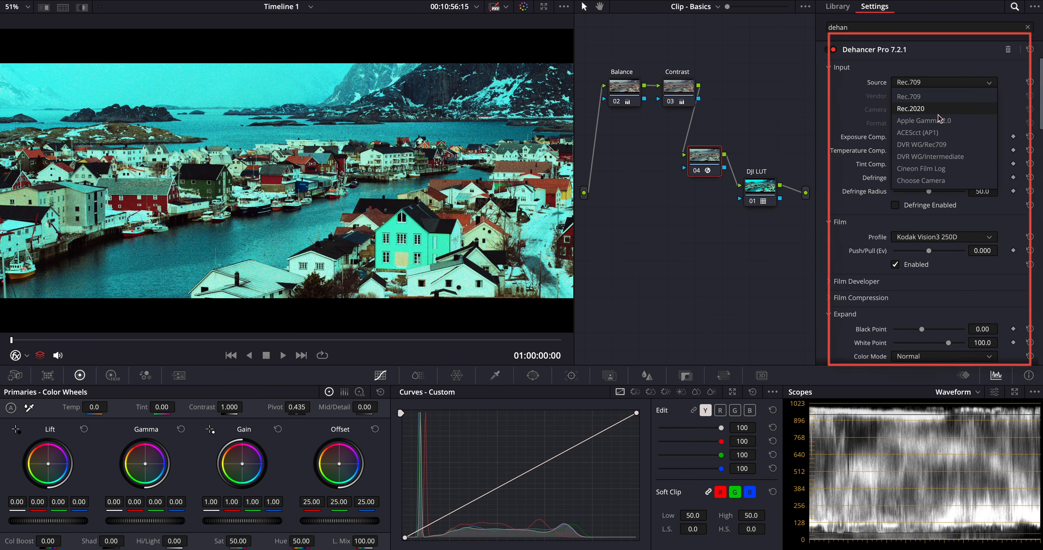
{"action": "left_click", "coordinate": [938, 161]}
{"action": "scroll", "coordinate": [835, 270], "scroll_direction": "down", "scroll_amount": 15}
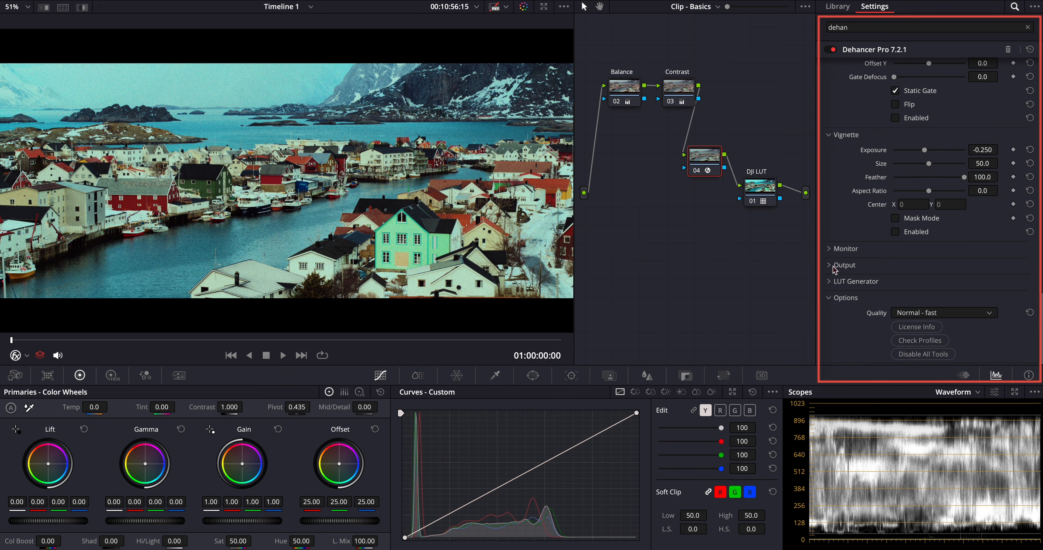
{"action": "left_click", "coordinate": [926, 319]}
{"action": "left_click", "coordinate": [924, 340]}
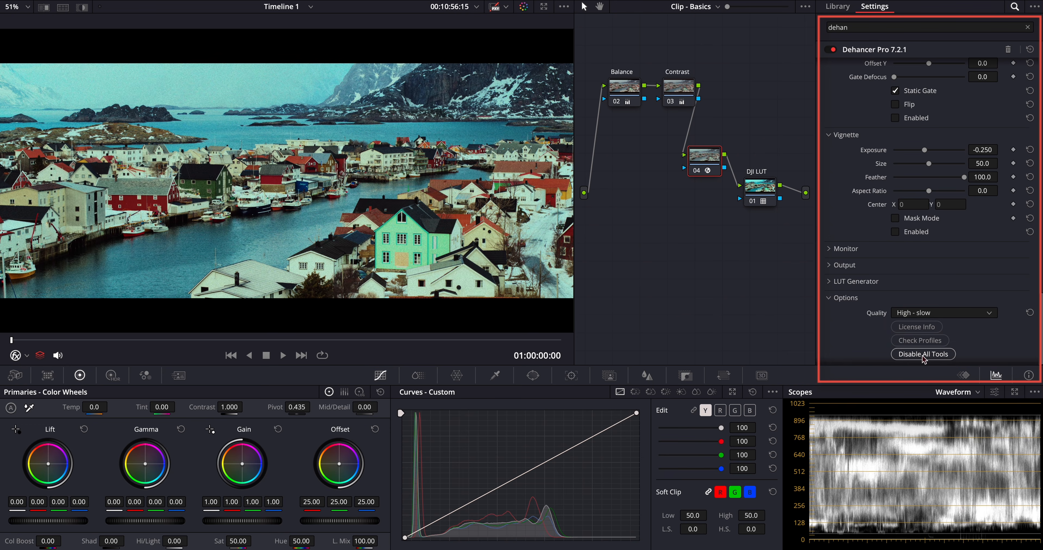
{"action": "left_click", "coordinate": [924, 354]}
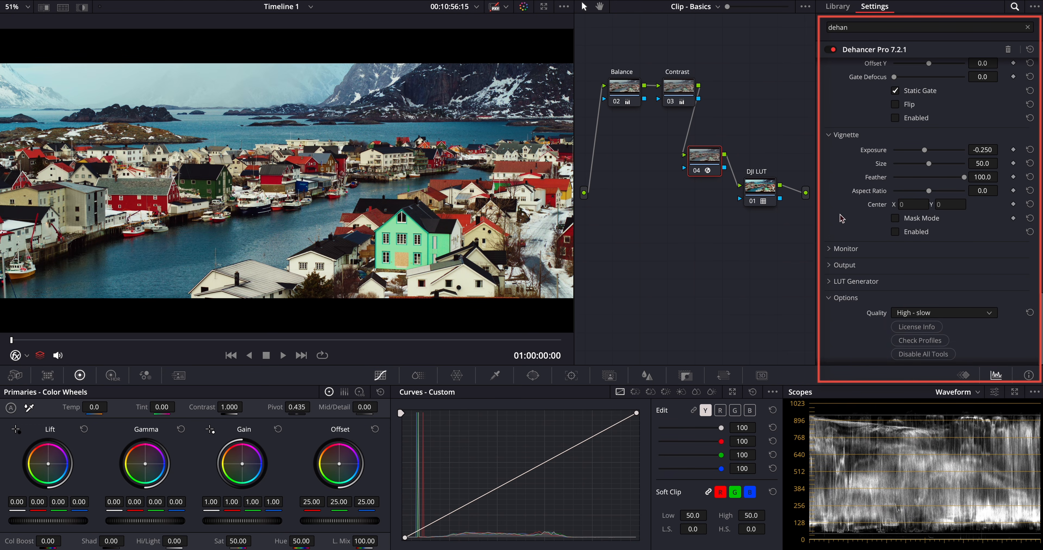
- Add a parallel node to the Dehancer node and arrange both nodes with the mixer in front of the DJI LUT node
{"action": "right_click", "coordinate": [699, 161]}
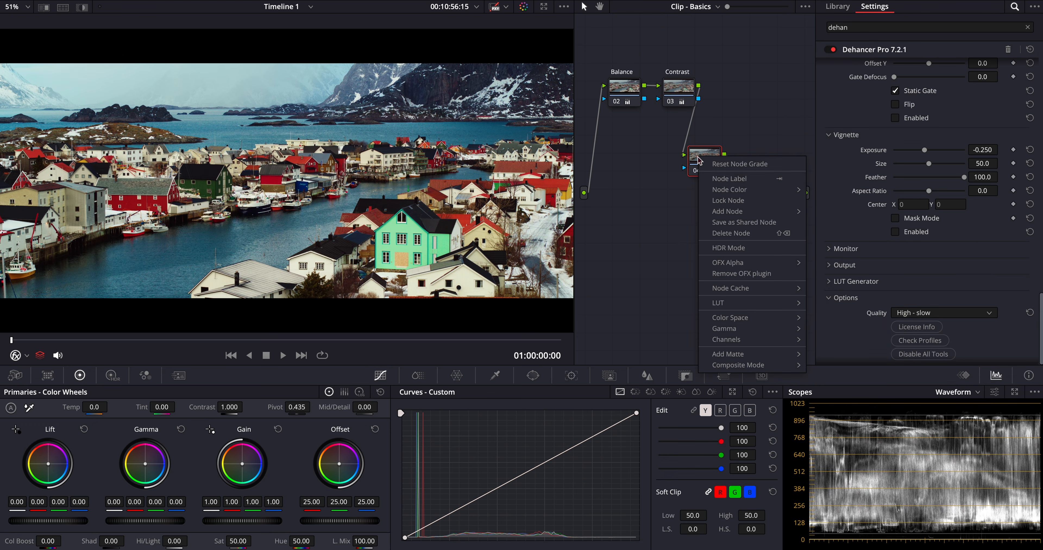
{"action": "mouse_move", "coordinate": [729, 211]}
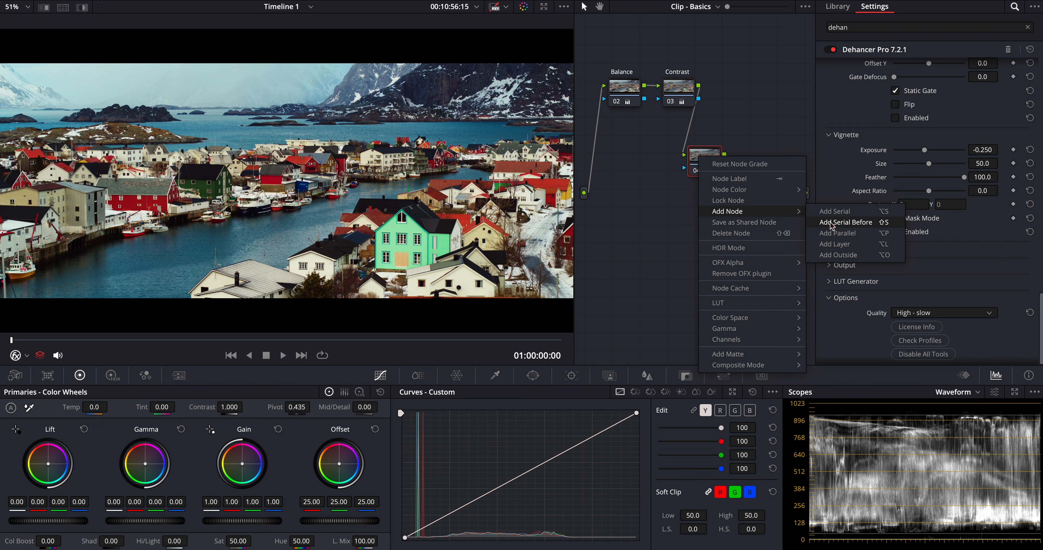
{"action": "left_click", "coordinate": [842, 234]}
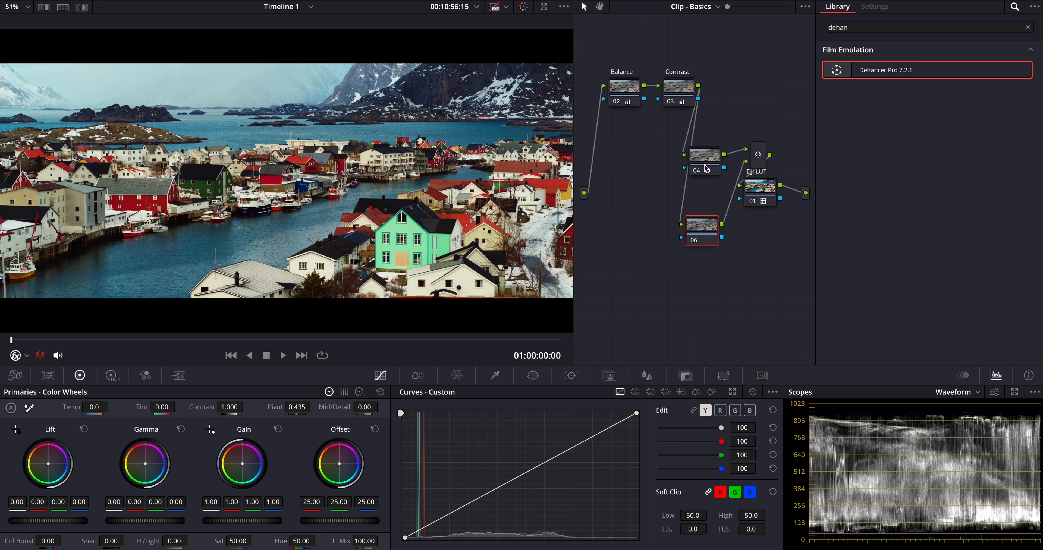
{"action": "left_click_drag", "start_coordinate": [705, 161], "coordinate": [694, 162]}
{"action": "left_click_drag", "start_coordinate": [756, 152], "coordinate": [718, 194]}
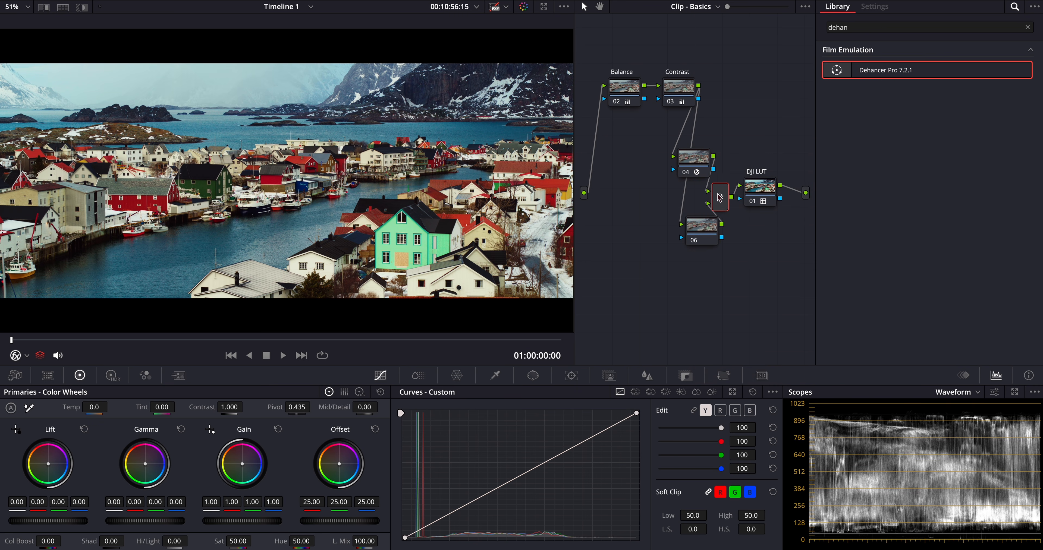
{"action": "left_click_drag", "start_coordinate": [704, 229], "coordinate": [690, 230]}
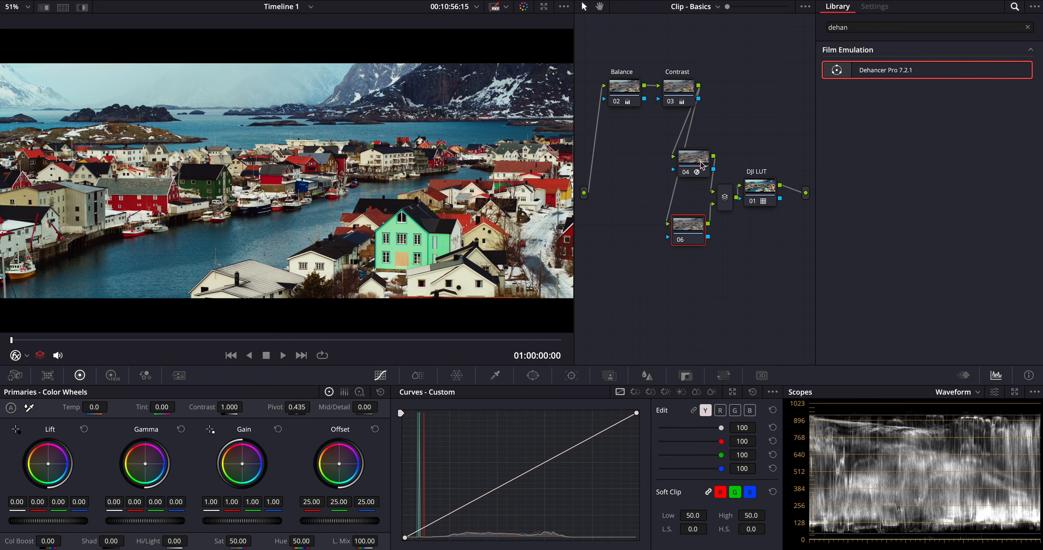
- Move the Dehancer node closer to the parallel node and copy its grade onto the parallel node
{"action": "left_click_drag", "start_coordinate": [703, 166], "coordinate": [693, 175]}
{"action": "left_click", "coordinate": [690, 230]}
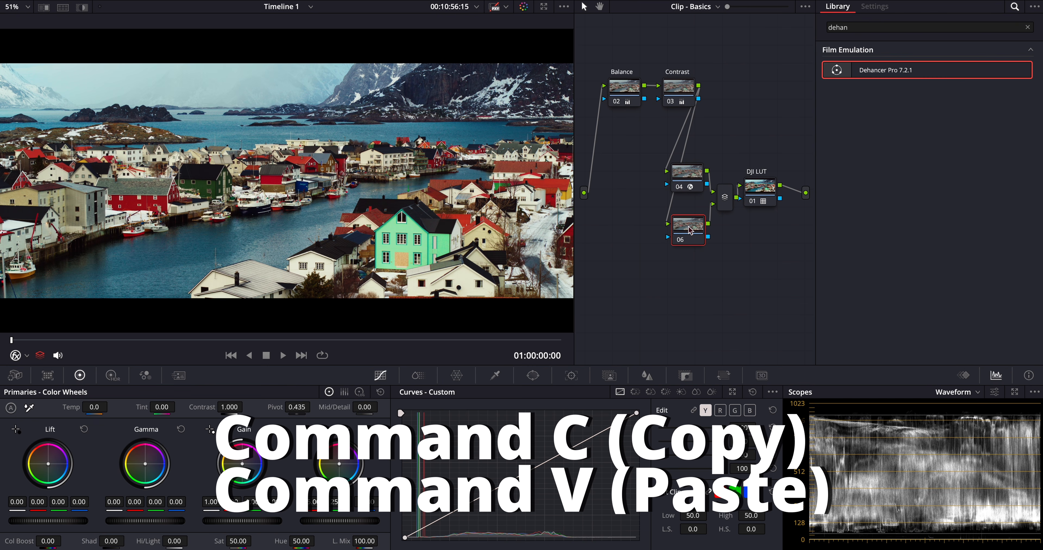
{"action": "key", "text": "super+v"}
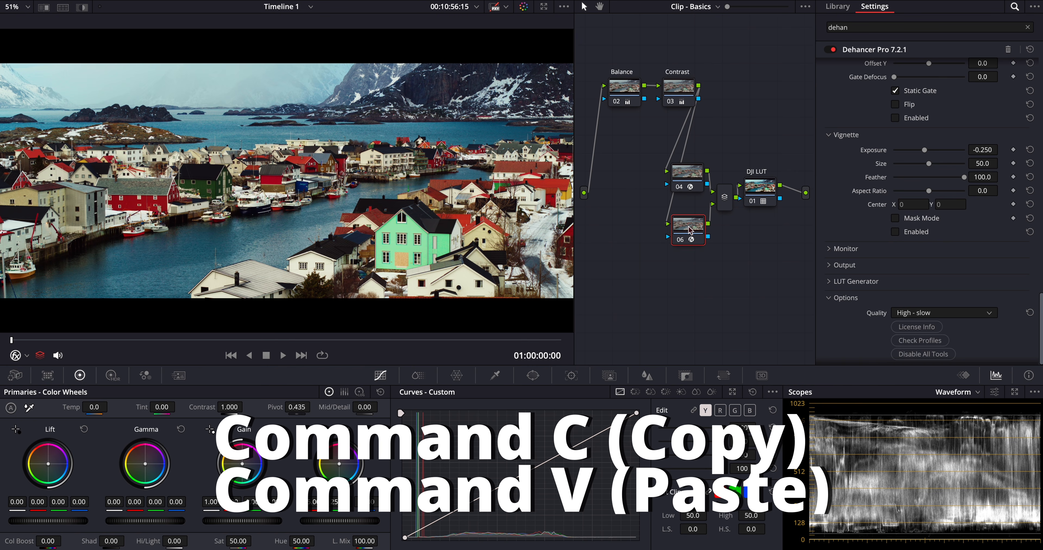
- On the upper Dehancer node, enable the Film section and choose the Kodak Vision3 50D profile
{"action": "left_click", "coordinate": [691, 178]}
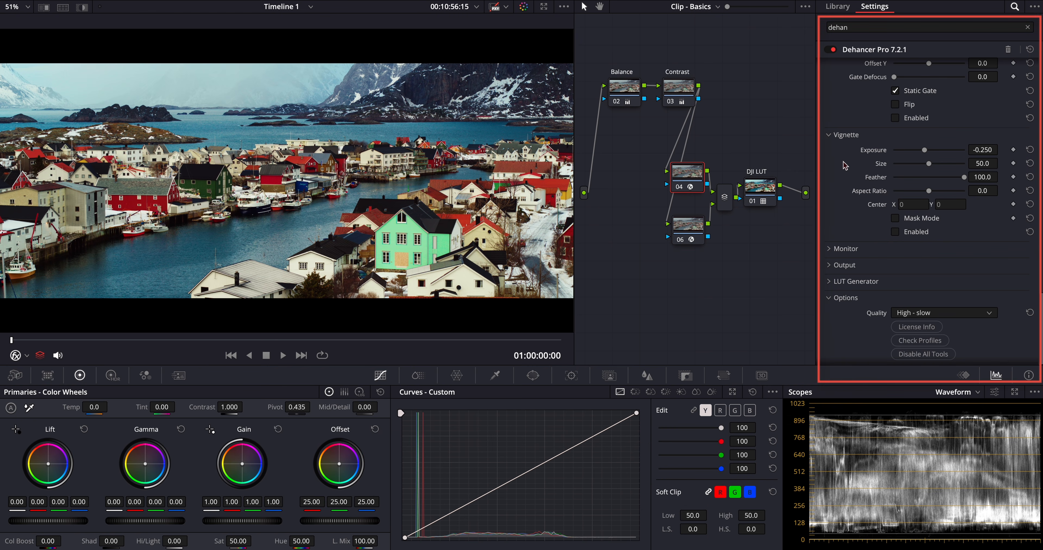
{"action": "scroll", "coordinate": [845, 165], "scroll_direction": "up", "scroll_amount": 20}
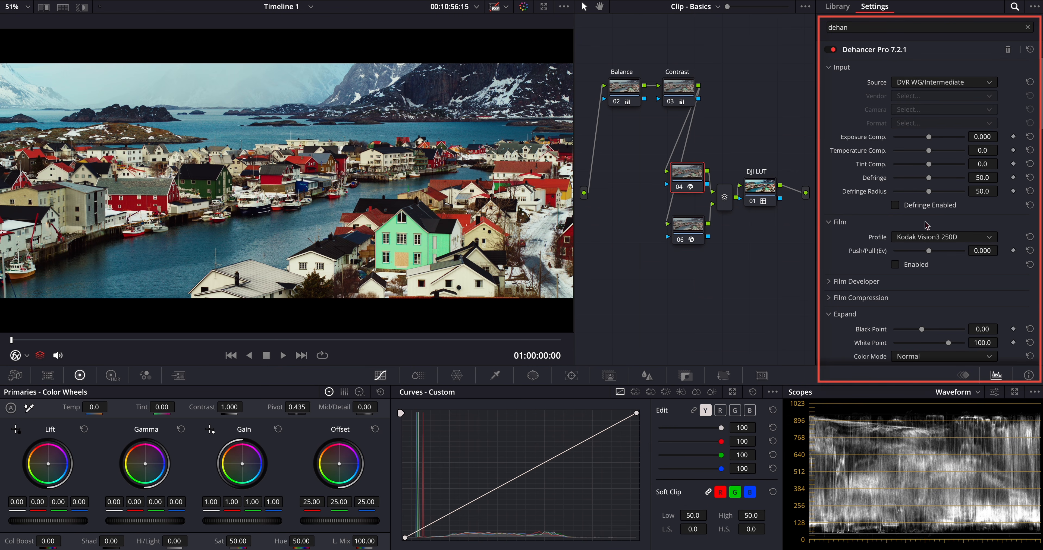
{"action": "left_click", "coordinate": [895, 265]}
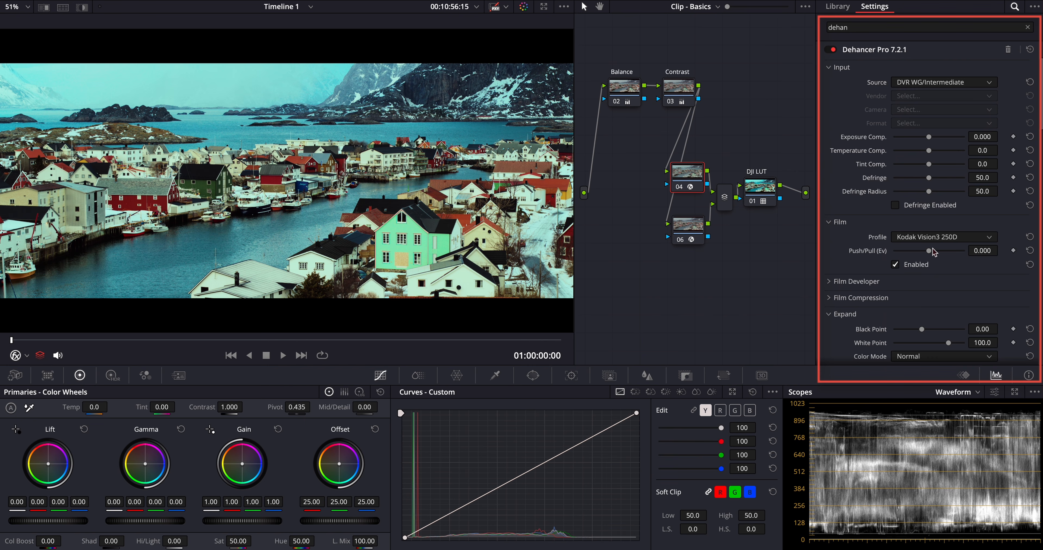
{"action": "left_click", "coordinate": [935, 238]}
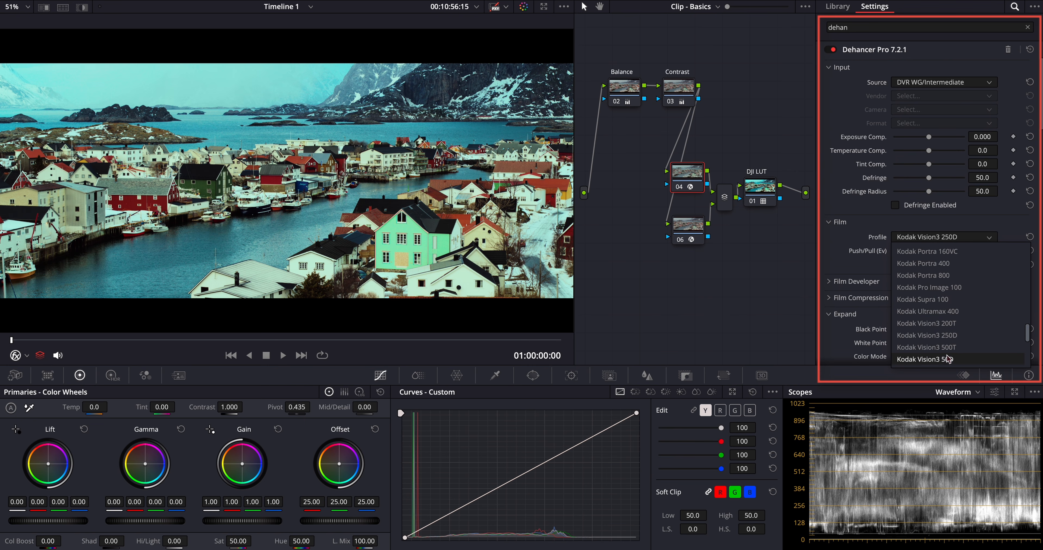
{"action": "left_click", "coordinate": [947, 360]}
- Reduce the upper Dehancer node's output Total Impact to 37.2
{"action": "scroll", "coordinate": [946, 358], "scroll_direction": "down", "scroll_amount": 20}
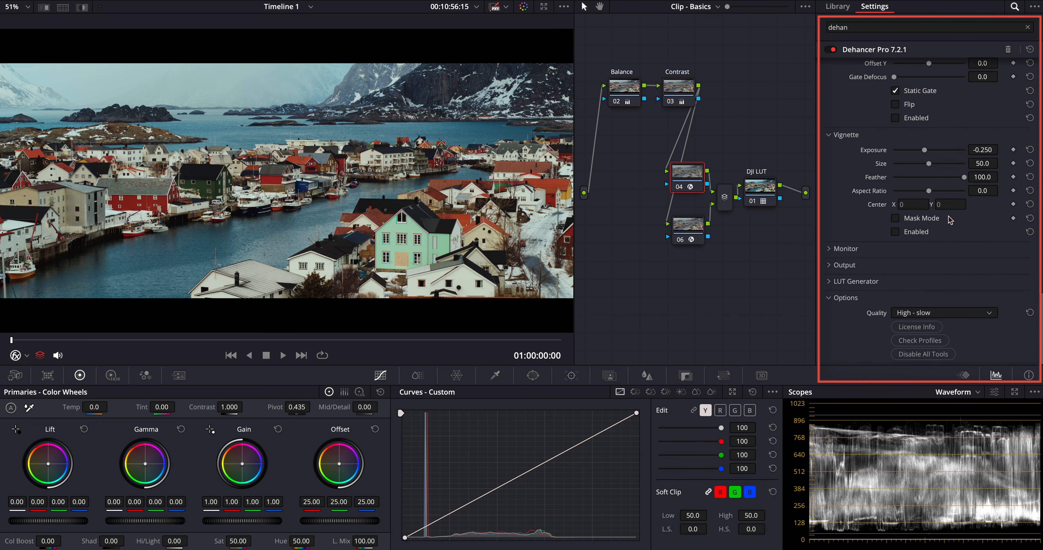
{"action": "left_click", "coordinate": [829, 266]}
{"action": "left_click_drag", "start_coordinate": [965, 281], "coordinate": [921, 282]}
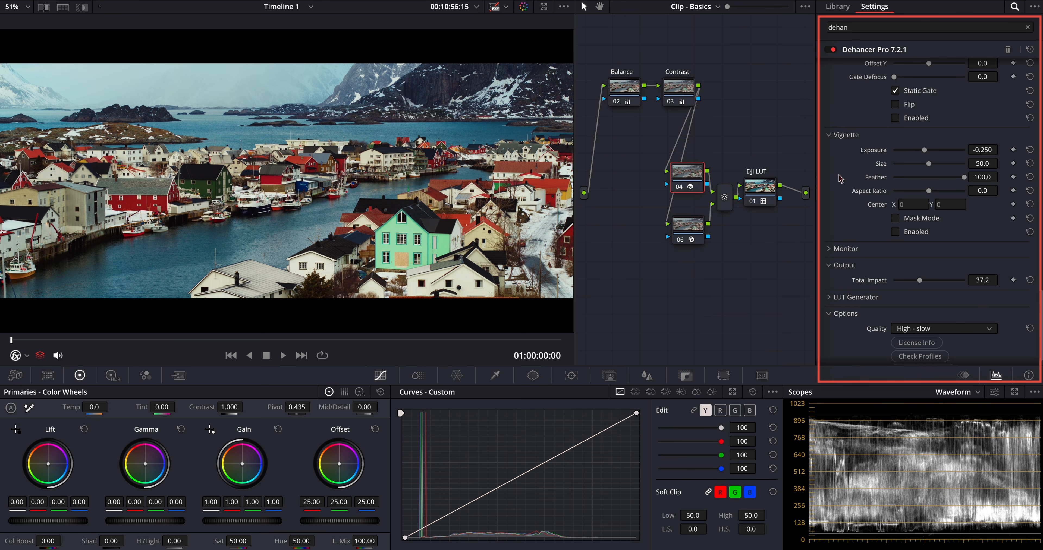
- Enable Film Compression on the upper Dehancer node
{"action": "scroll", "coordinate": [840, 178], "scroll_direction": "up", "scroll_amount": 10}
{"action": "scroll", "coordinate": [840, 178], "scroll_direction": "up", "scroll_amount": 10}
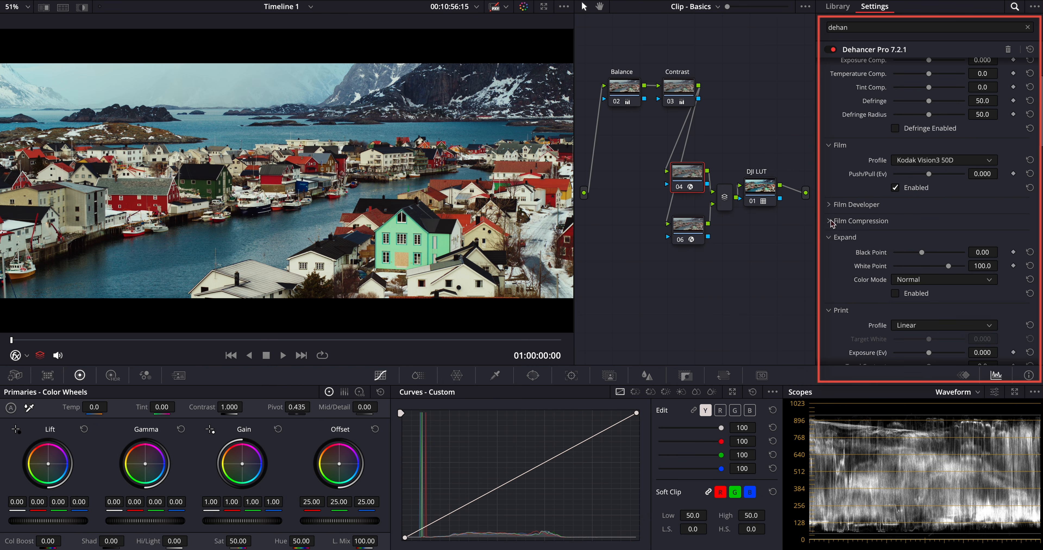
{"action": "left_click", "coordinate": [833, 221]}
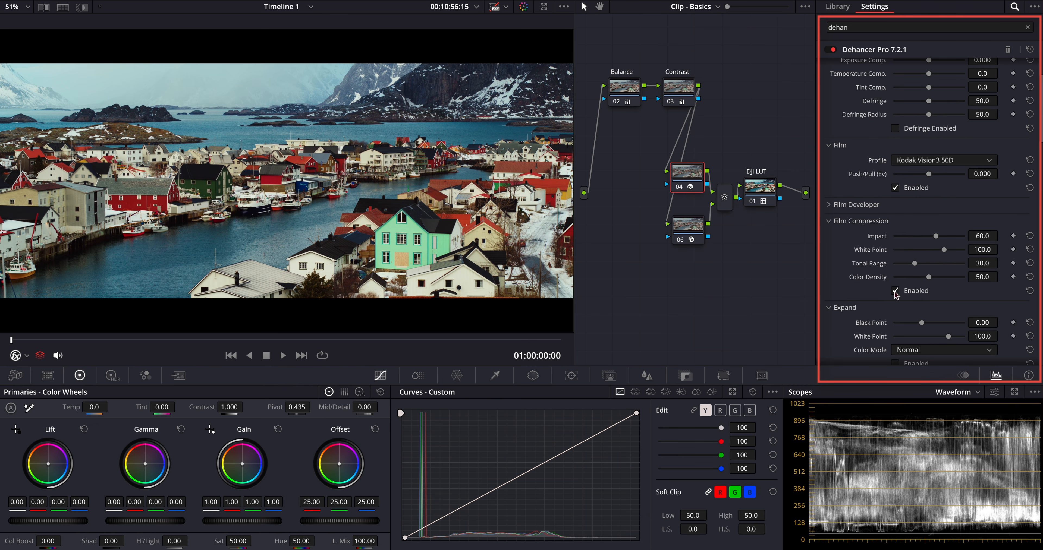
- On the lower Dehancer node, set Temperature Comp. to 5.9, Tint Comp. to 0.8, and Color Head Yellow-Blue 4.2, Magenta-Green 7.4, Cyan-Red 2.0
{"action": "left_click", "coordinate": [697, 227]}
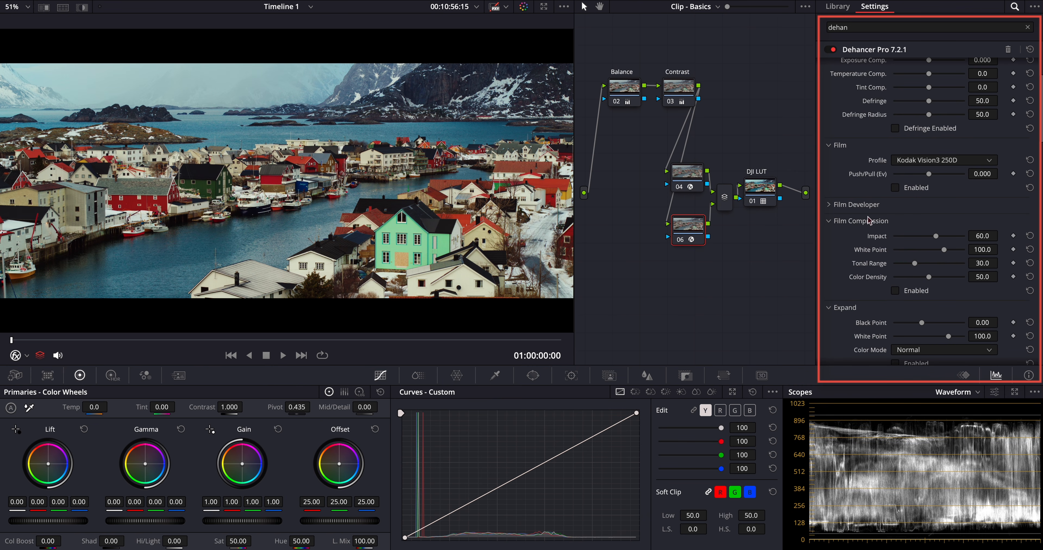
{"action": "left_click_drag", "start_coordinate": [982, 150], "coordinate": [1001, 150]}
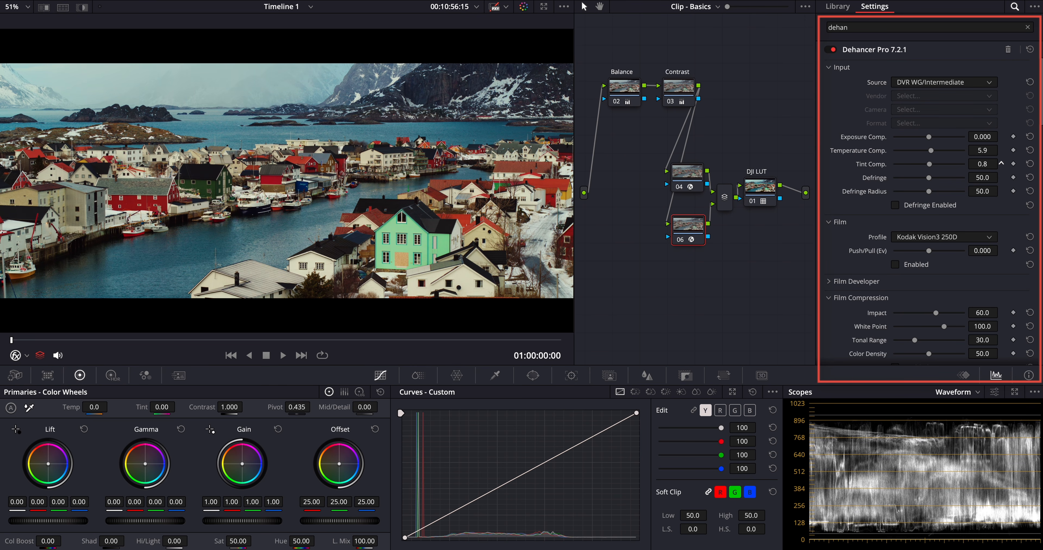
{"action": "scroll", "coordinate": [852, 236], "scroll_direction": "down", "scroll_amount": 5}
{"action": "scroll", "coordinate": [852, 237], "scroll_direction": "down", "scroll_amount": 10}
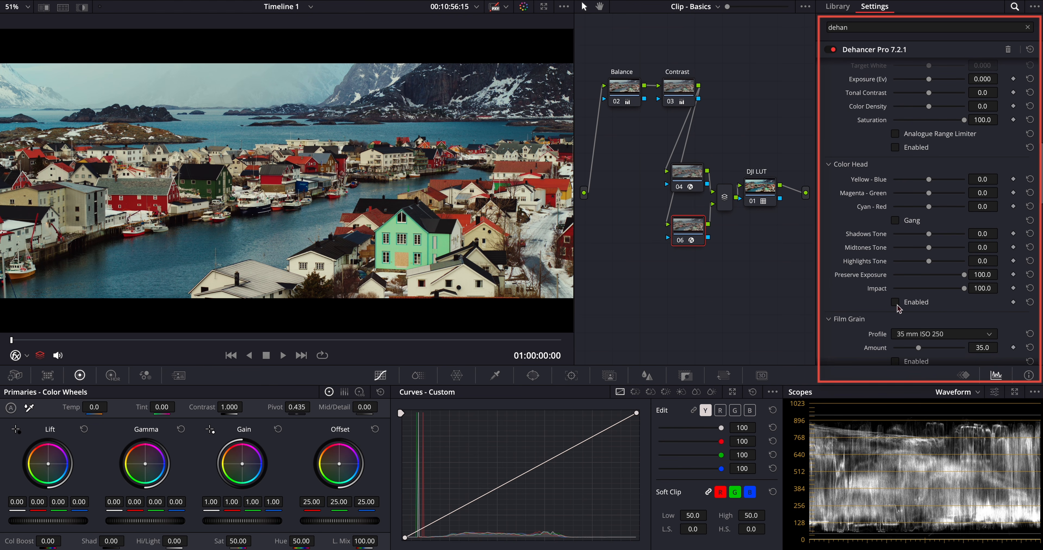
{"action": "left_click", "coordinate": [898, 220]}
{"action": "left_click_drag", "start_coordinate": [931, 209], "coordinate": [935, 210]}
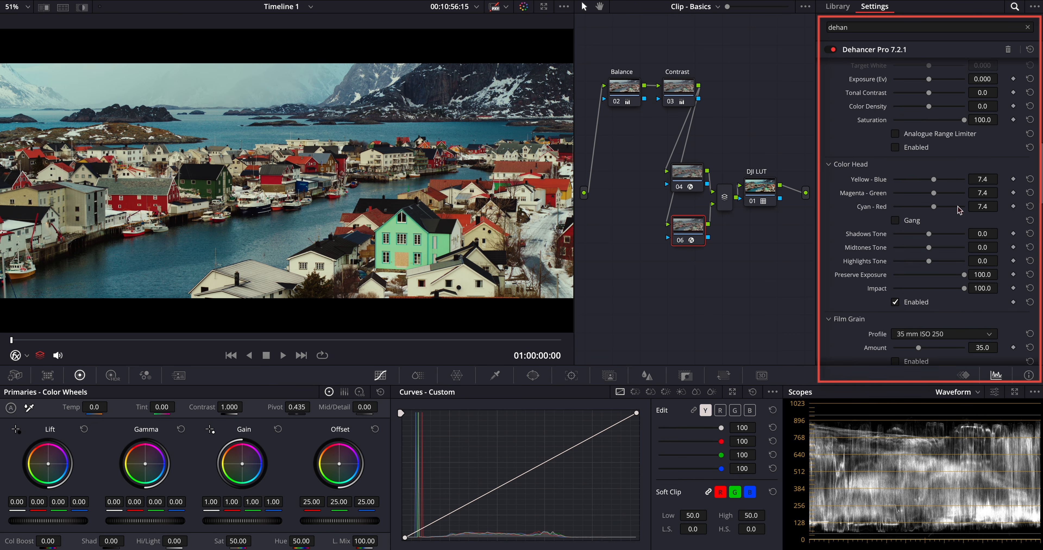
{"action": "left_click_drag", "start_coordinate": [1001, 207], "coordinate": [1001, 206]}
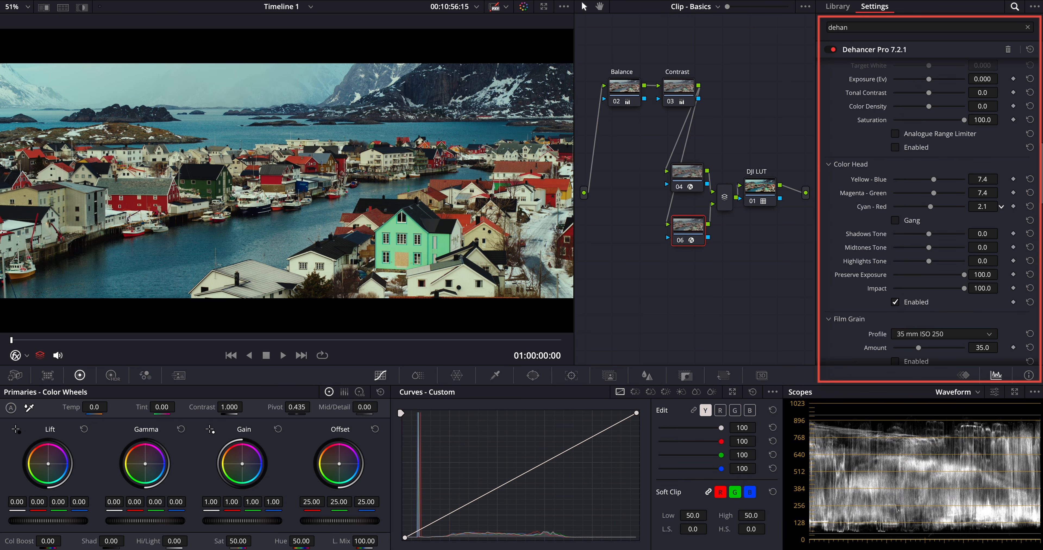
{"action": "left_click_drag", "start_coordinate": [1002, 179], "coordinate": [1001, 179]}
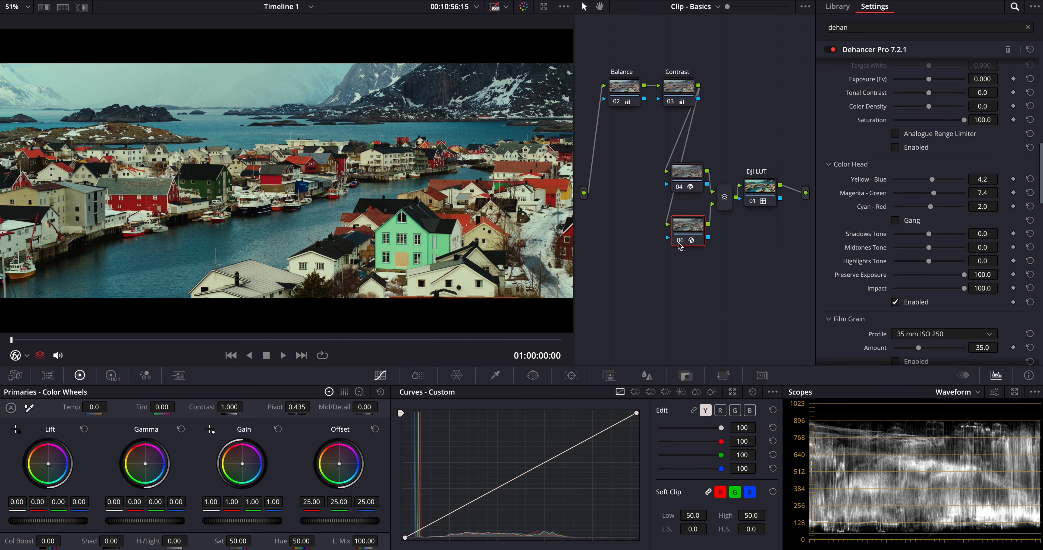
- Add a serial node after the Contrast node and place it in front of the two parallel Dehancer nodes
{"action": "right_click", "coordinate": [680, 87]}
{"action": "mouse_move", "coordinate": [728, 140]}
{"action": "left_click", "coordinate": [829, 147]}
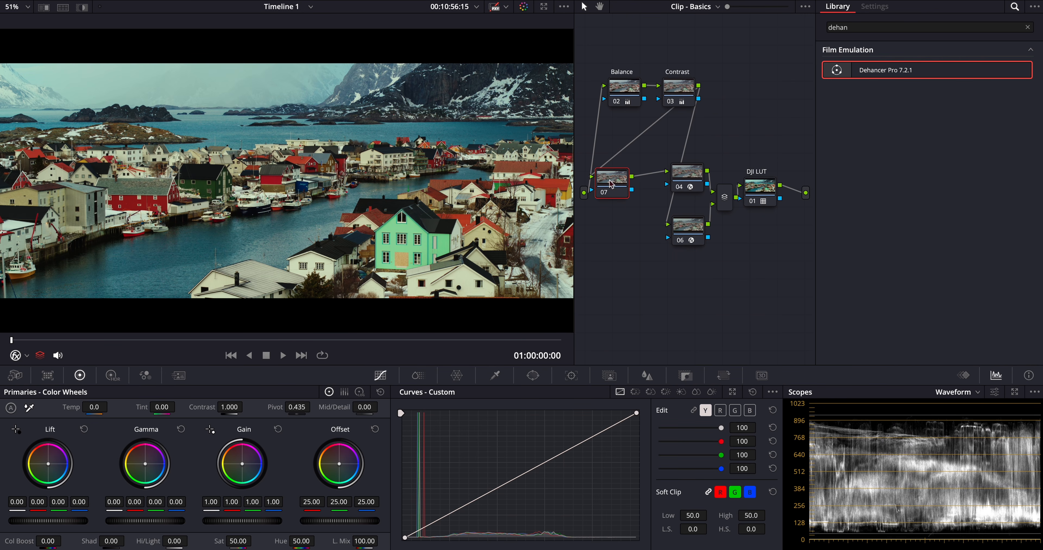
{"action": "left_click_drag", "start_coordinate": [610, 178], "coordinate": [632, 204]}
- Apply Film Look Creator to the new node, choose the Clean Slate preset and set Film Look Blend to 0.248
{"action": "key", "text": "ctrl+a"}
{"action": "type", "text": "film"}
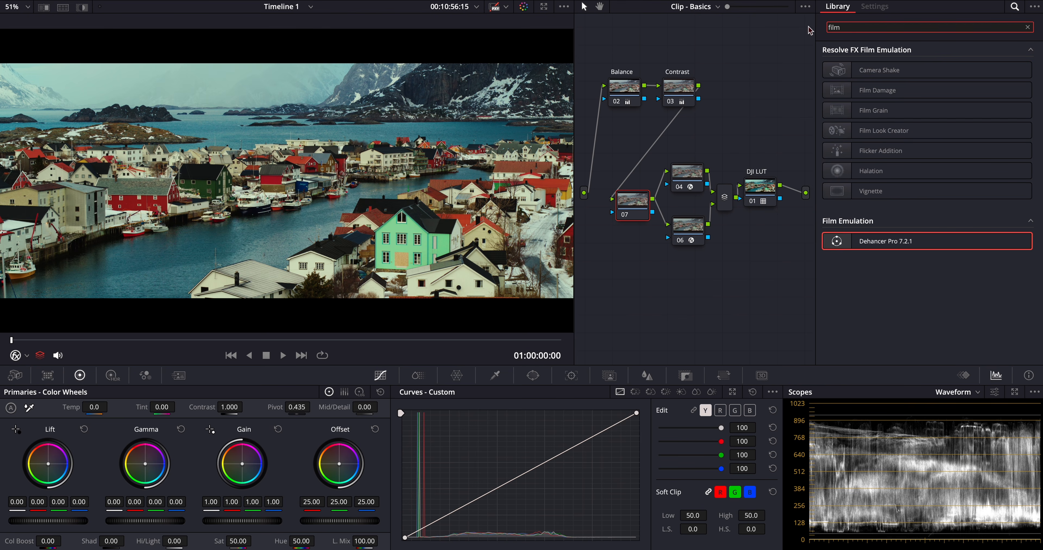
{"action": "left_click_drag", "start_coordinate": [891, 128], "coordinate": [651, 214]}
{"action": "left_click", "coordinate": [943, 66]}
{"action": "left_click", "coordinate": [914, 153]}
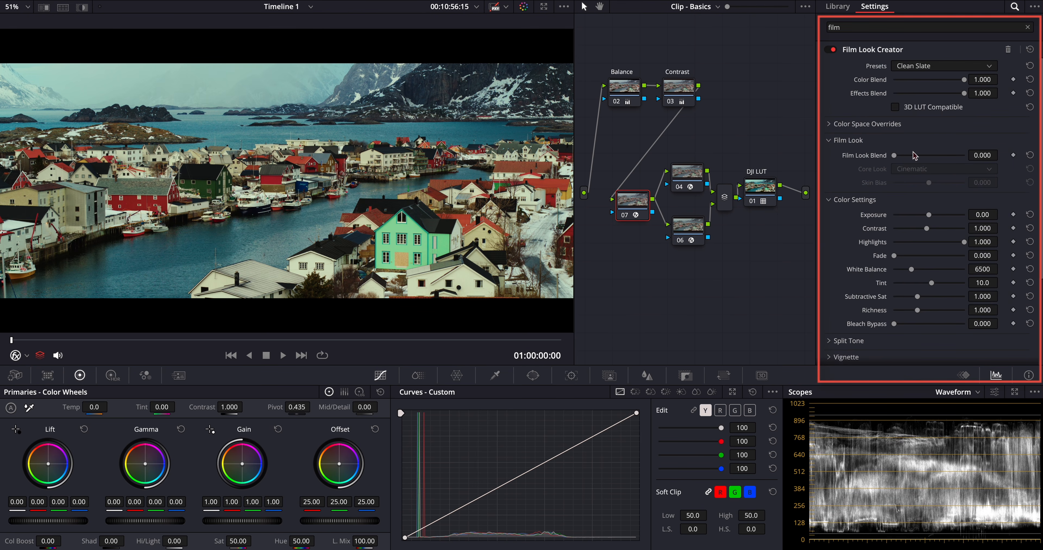
{"action": "left_click_drag", "start_coordinate": [895, 155], "coordinate": [912, 156]}
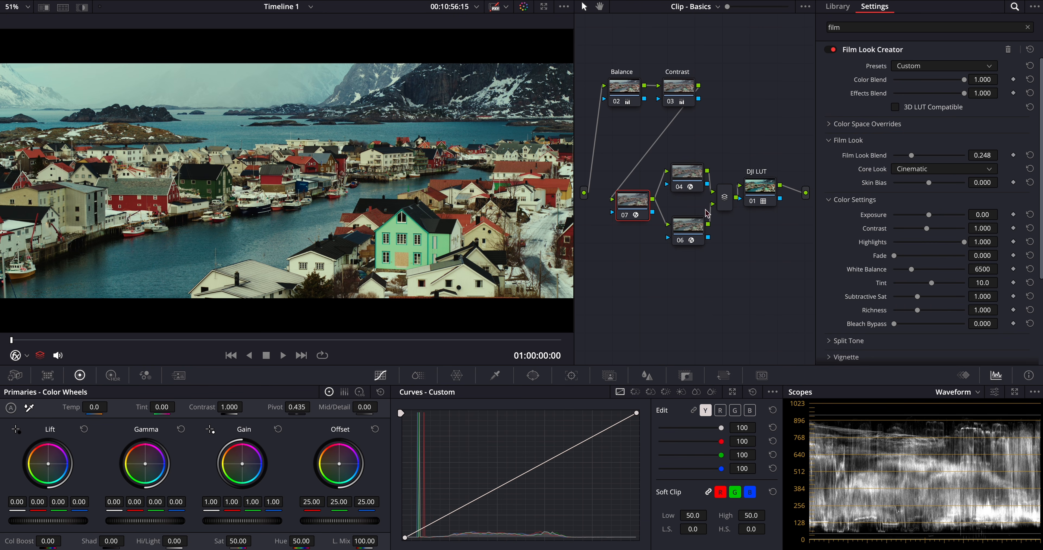
- Compare the image with the Film Look Creator node disabled and enabled
{"action": "left_click", "coordinate": [627, 217]}
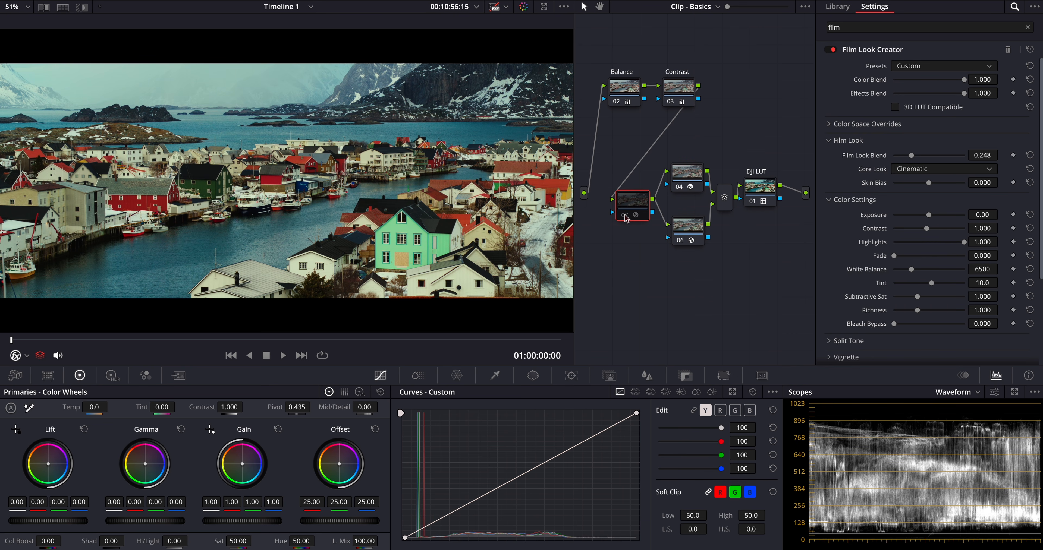
{"action": "left_click", "coordinate": [627, 217]}
{"action": "left_click", "coordinate": [627, 218]}
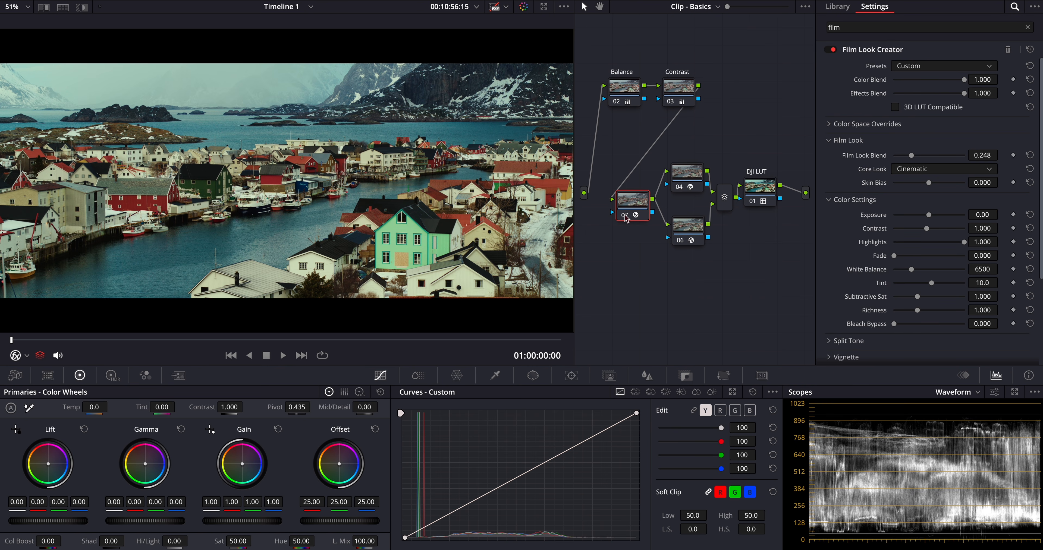
- Add another serial node after the Contrast node and move it below the Balance node
{"action": "right_click", "coordinate": [680, 89]}
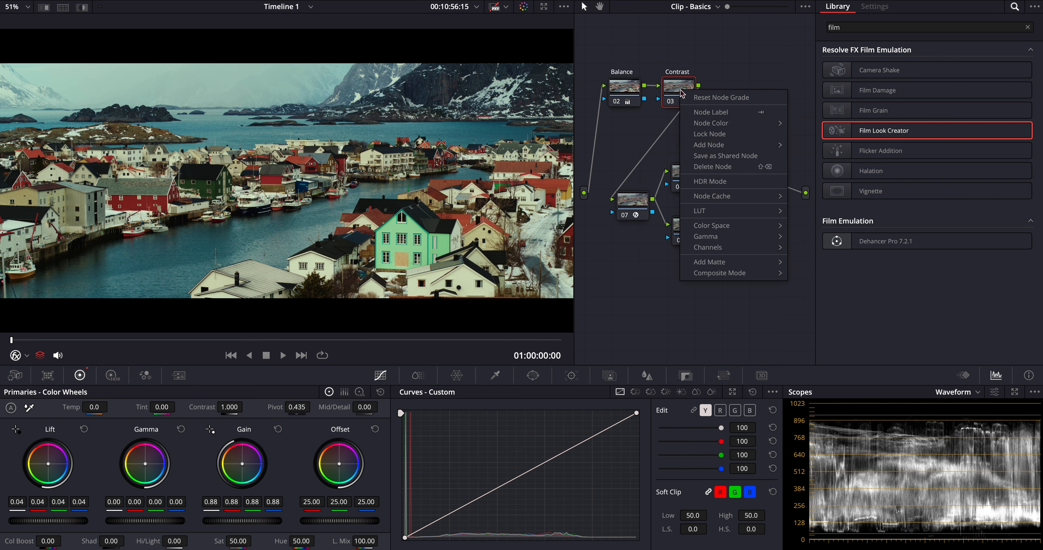
{"action": "mouse_move", "coordinate": [709, 144]}
{"action": "left_click", "coordinate": [820, 147]}
{"action": "left_click_drag", "start_coordinate": [725, 110], "coordinate": [610, 164]}
- Add a parallel node to the new node and arrange both with their mixer in front of the Film Look Creator node
{"action": "right_click", "coordinate": [610, 165]}
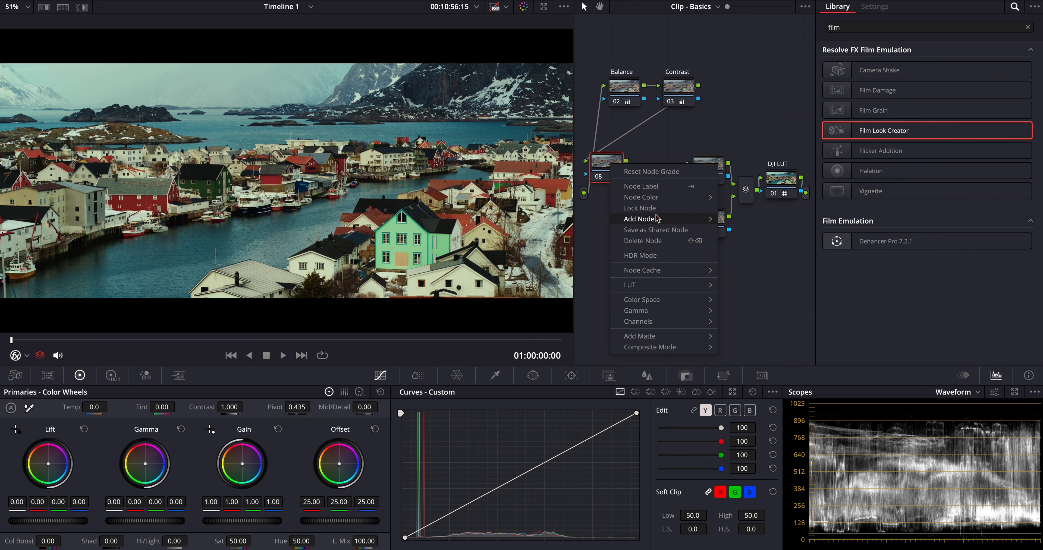
{"action": "mouse_move", "coordinate": [654, 218]}
{"action": "left_click", "coordinate": [754, 252]}
{"action": "left_click_drag", "start_coordinate": [602, 202], "coordinate": [599, 233]}
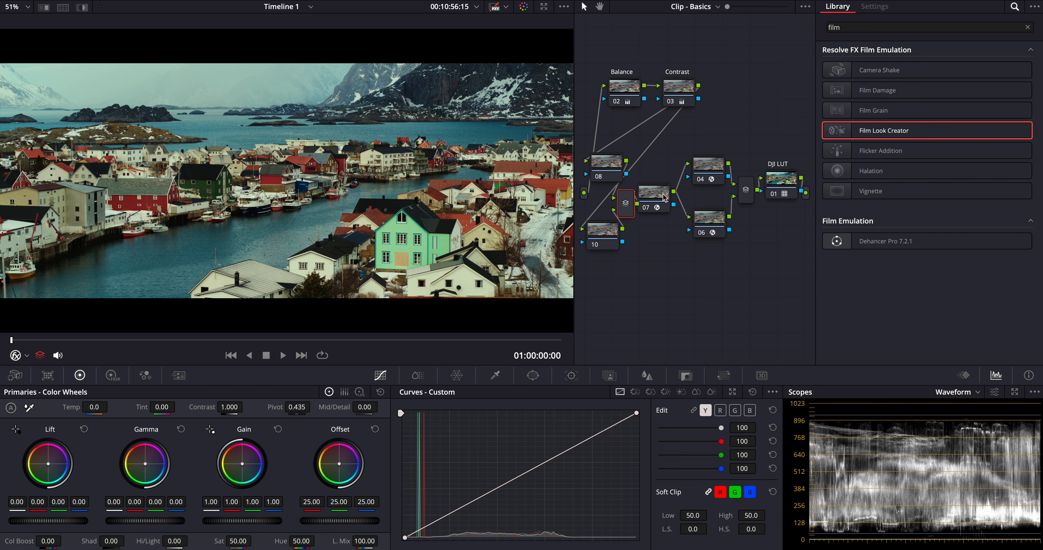
{"action": "left_click_drag", "start_coordinate": [664, 195], "coordinate": [678, 195]}
{"action": "left_click_drag", "start_coordinate": [661, 159], "coordinate": [635, 197]}
- Label the Dehancer nodes Dehancer1 and Dehancer2, the Film Look Creator node Film Look, and the upper new parallel node Window
{"action": "left_click", "coordinate": [713, 166]}
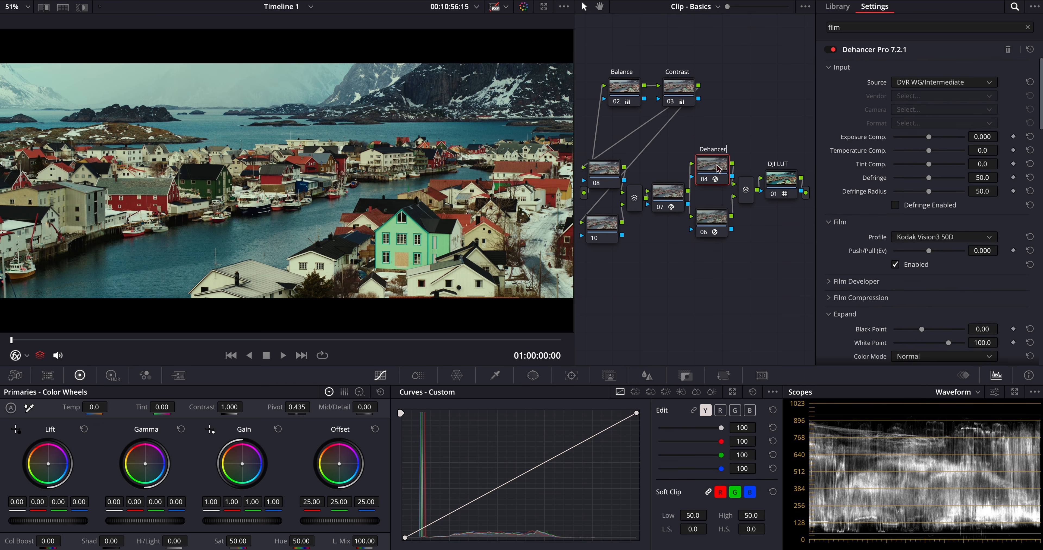
{"action": "left_click", "coordinate": [714, 219]}
{"action": "left_click", "coordinate": [668, 194]}
{"action": "left_click", "coordinate": [603, 170]}
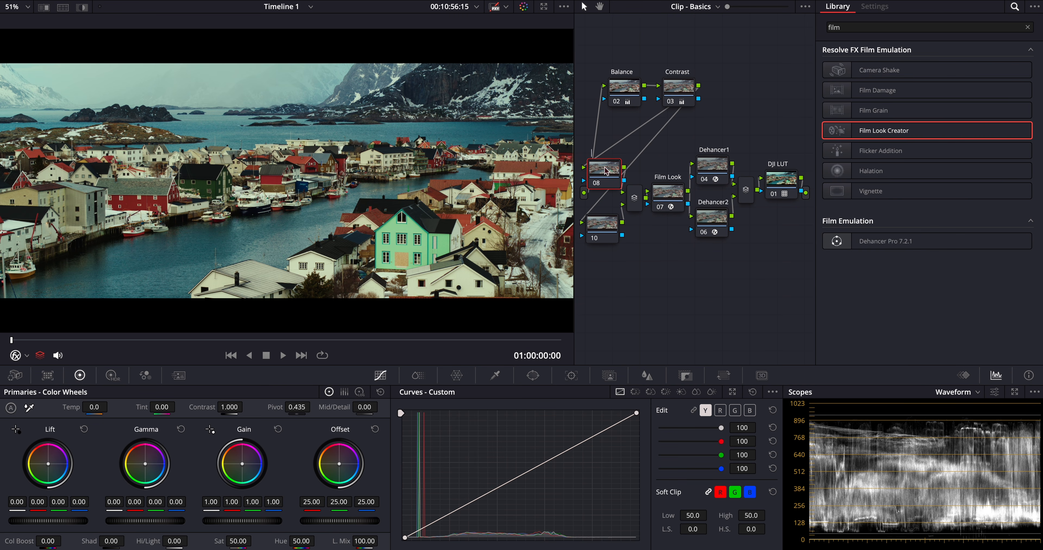
- Add a circular power window on the Window node, stretched into a soft-edged horizontal band over the distant mountains and water
{"action": "left_click", "coordinate": [532, 376]}
{"action": "left_click", "coordinate": [595, 462]}
{"action": "left_click_drag", "start_coordinate": [287, 190], "coordinate": [285, 124]}
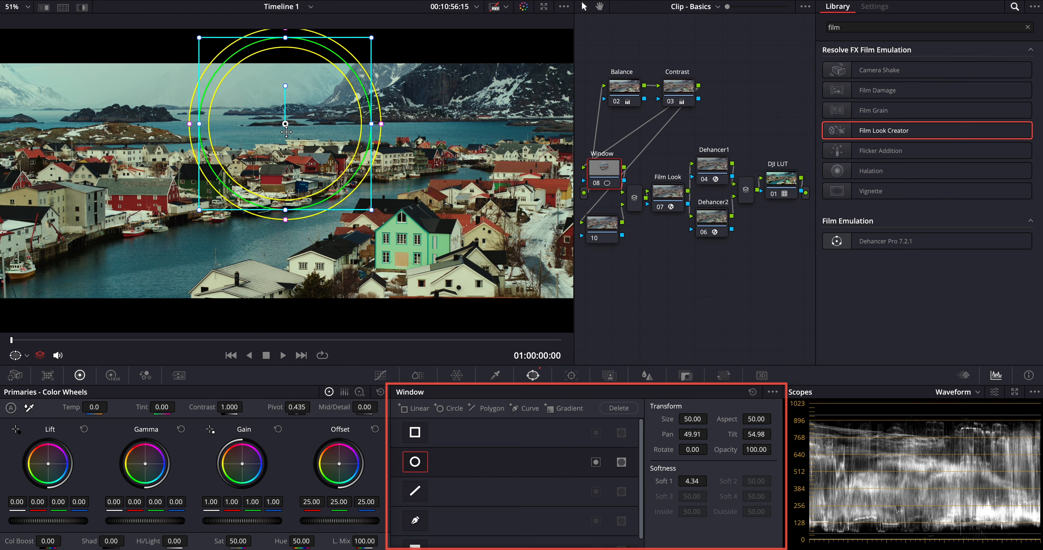
{"action": "left_click_drag", "start_coordinate": [754, 420], "coordinate": [676, 419]}
{"action": "left_click_drag", "start_coordinate": [306, 126], "coordinate": [305, 106]}
{"action": "left_click_drag", "start_coordinate": [680, 483], "coordinate": [691, 483]}
- In the tracker's Frame mode, keyframe the window at the clip's start and move it upward at the end of the clip
{"action": "left_click", "coordinate": [575, 379]}
{"action": "left_click", "coordinate": [733, 408]}
{"action": "left_click", "coordinate": [750, 444]}
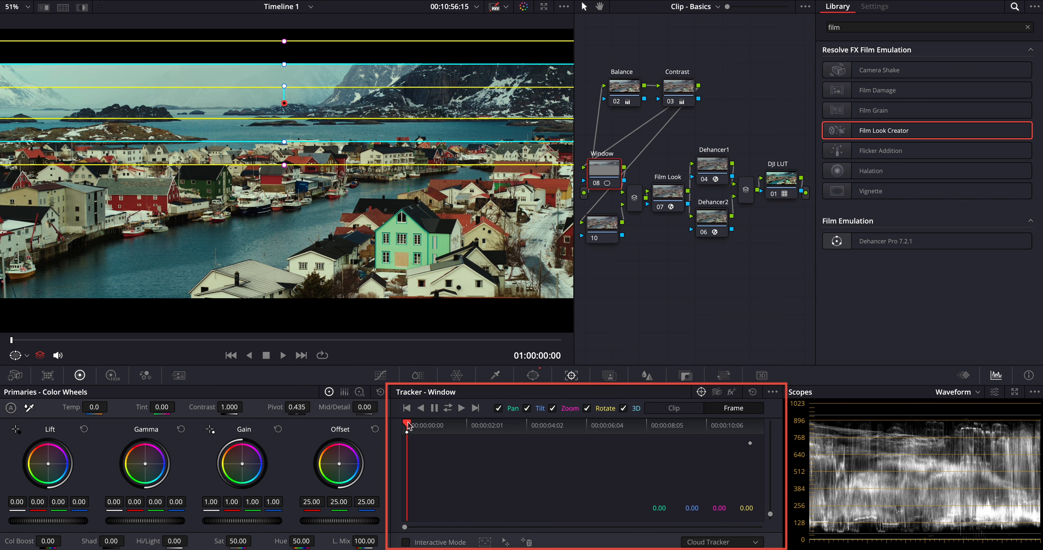
{"action": "left_click_drag", "start_coordinate": [407, 423], "coordinate": [759, 423]}
{"action": "left_click_drag", "start_coordinate": [304, 104], "coordinate": [304, 78]}
{"action": "left_click_drag", "start_coordinate": [560, 341], "coordinate": [11, 345]}
- Lower the Window node's HDR Global exposure to -0.29
{"action": "left_click", "coordinate": [380, 375]}
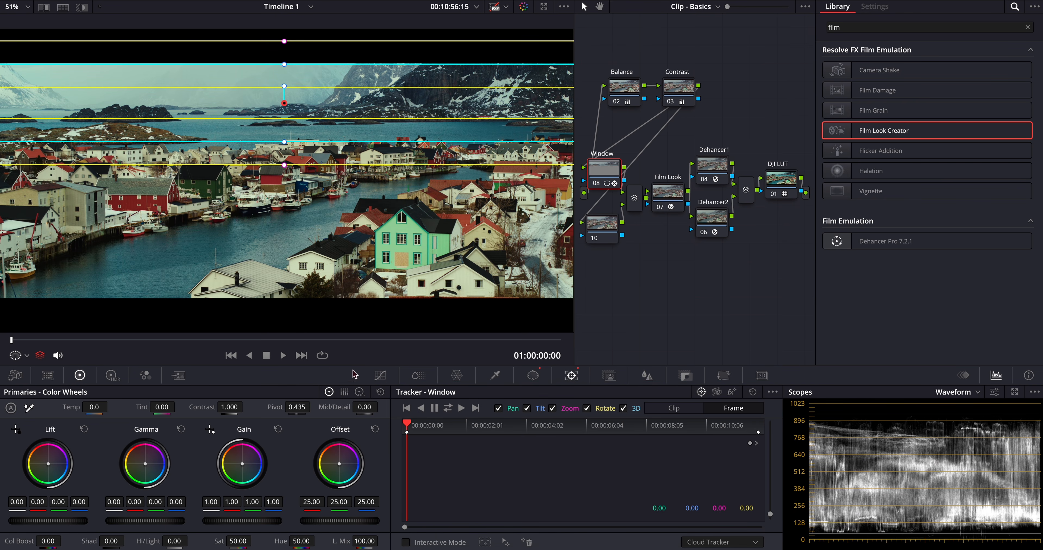
{"action": "left_click", "coordinate": [380, 375]}
{"action": "left_click_drag", "start_coordinate": [327, 501], "coordinate": [315, 501]}
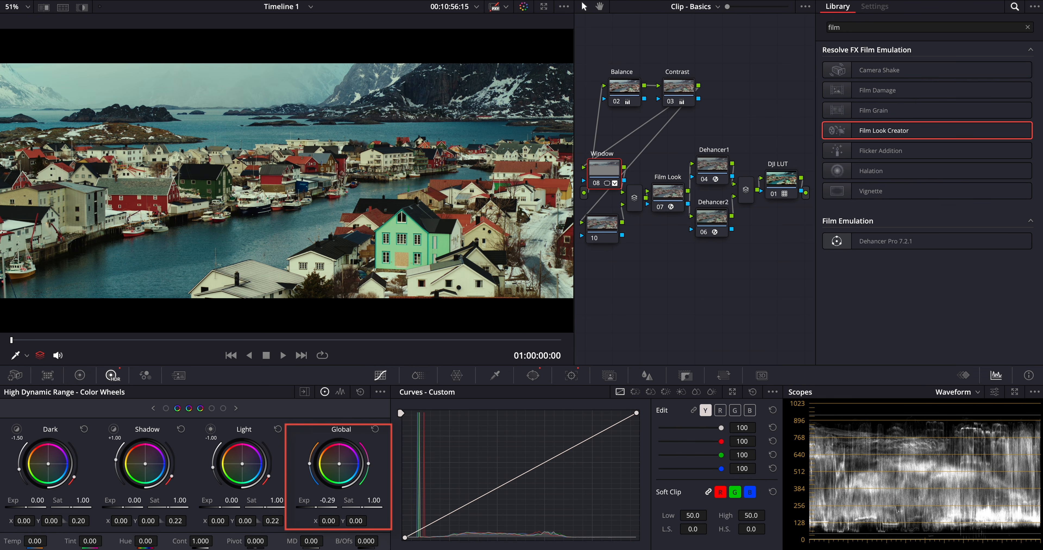
- Compare the image with the Window node disabled and enabled
{"action": "left_click", "coordinate": [598, 183]}
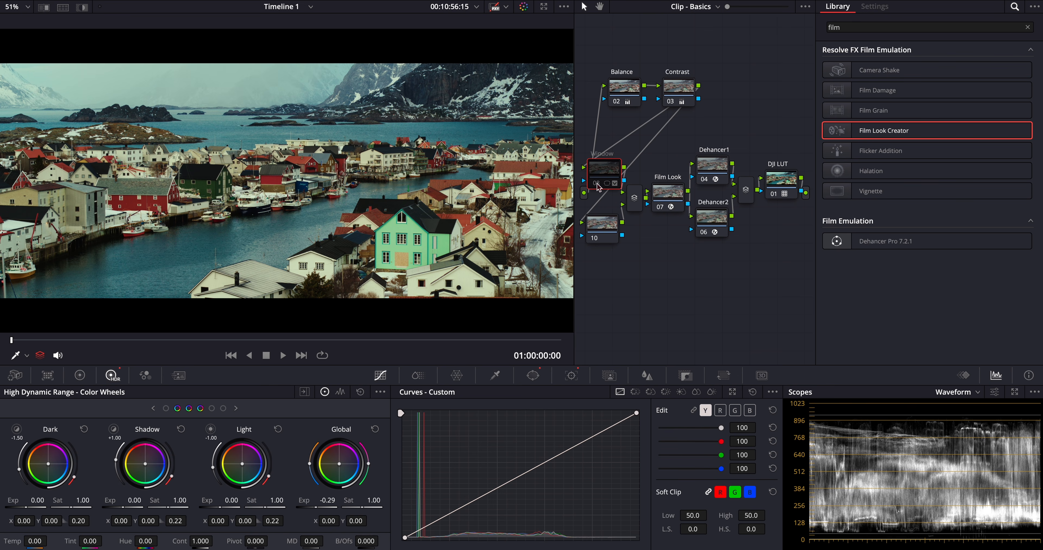
{"action": "left_click", "coordinate": [598, 185]}
{"action": "left_click", "coordinate": [598, 184]}
{"action": "left_click", "coordinate": [597, 185]}
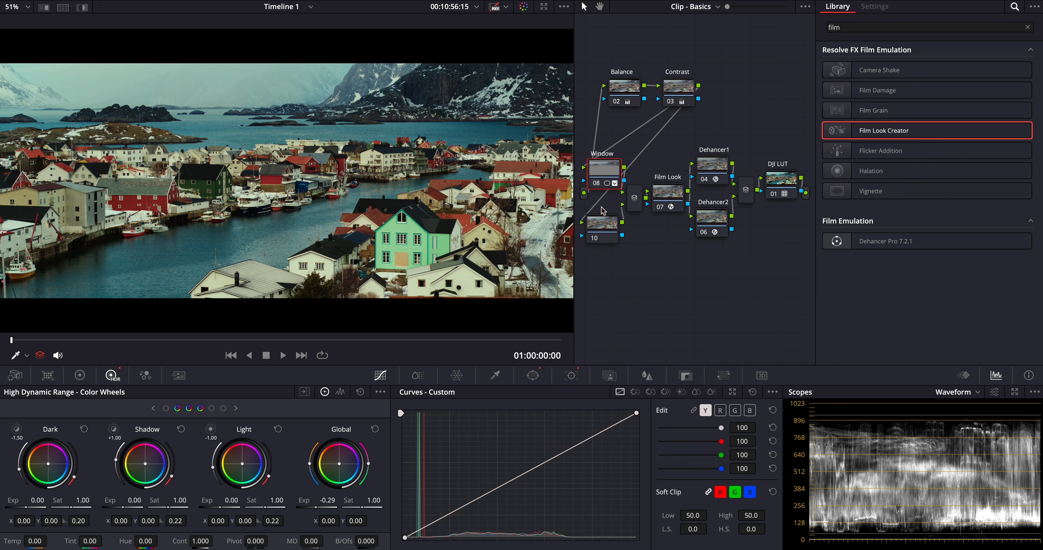
- Apply the Soften and Sharpen effect to the node parallel to Window and reduce its Global Blend to 0.597
{"action": "left_click", "coordinate": [604, 225]}
{"action": "left_click", "coordinate": [853, 28]}
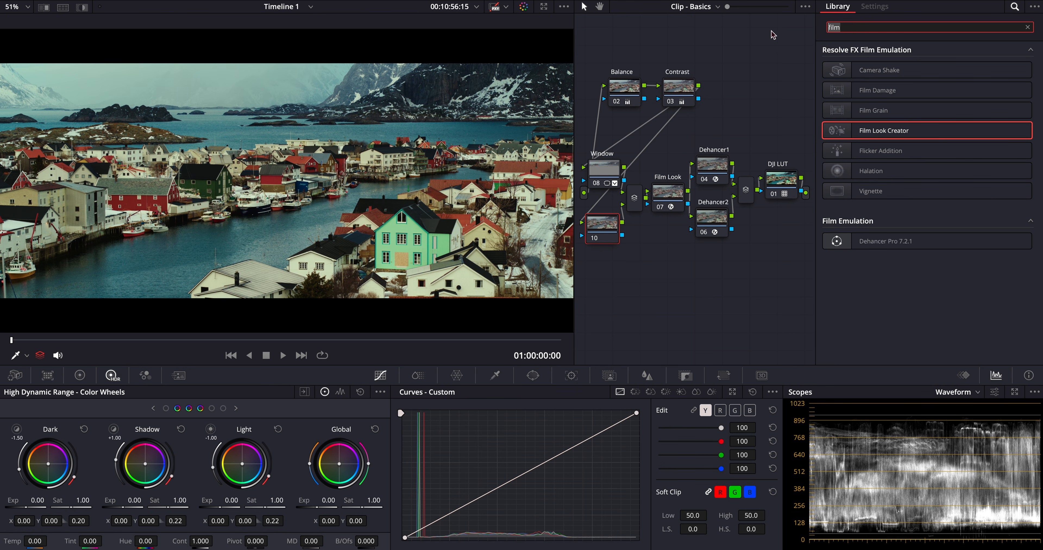
{"action": "type", "text": "soft"}
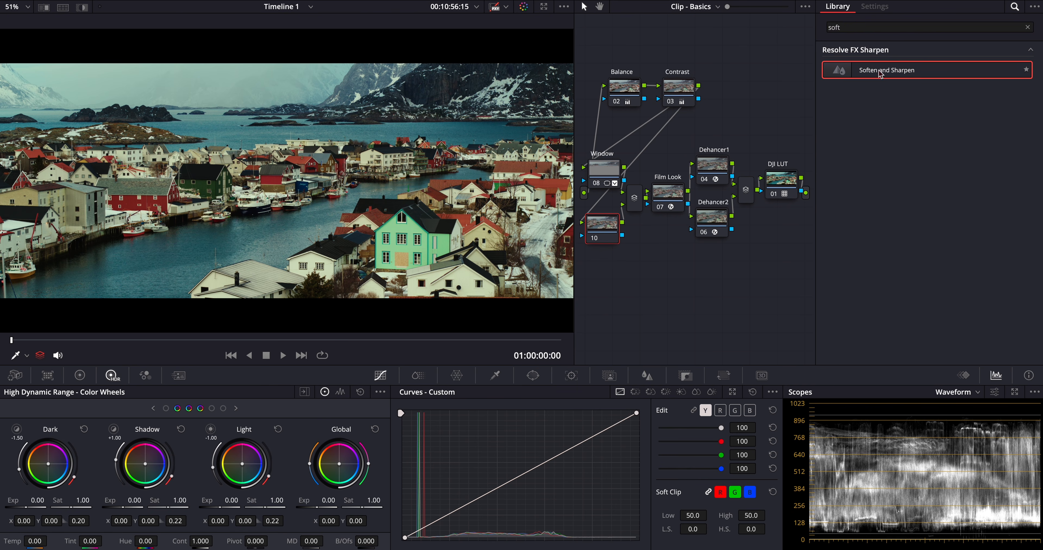
{"action": "left_click_drag", "start_coordinate": [887, 70], "coordinate": [603, 229]}
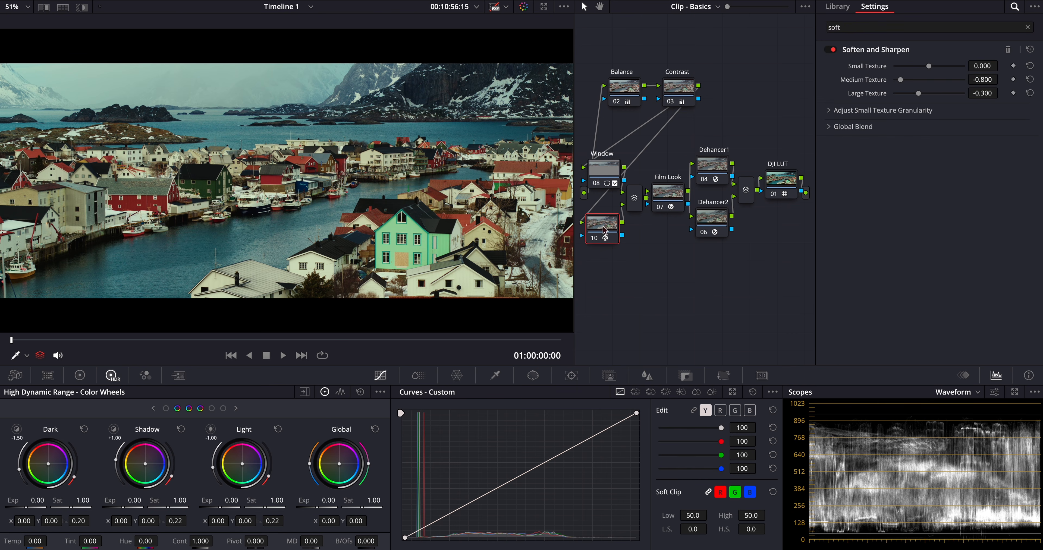
{"action": "left_click", "coordinate": [825, 129]}
{"action": "left_click_drag", "start_coordinate": [964, 142], "coordinate": [934, 143]}
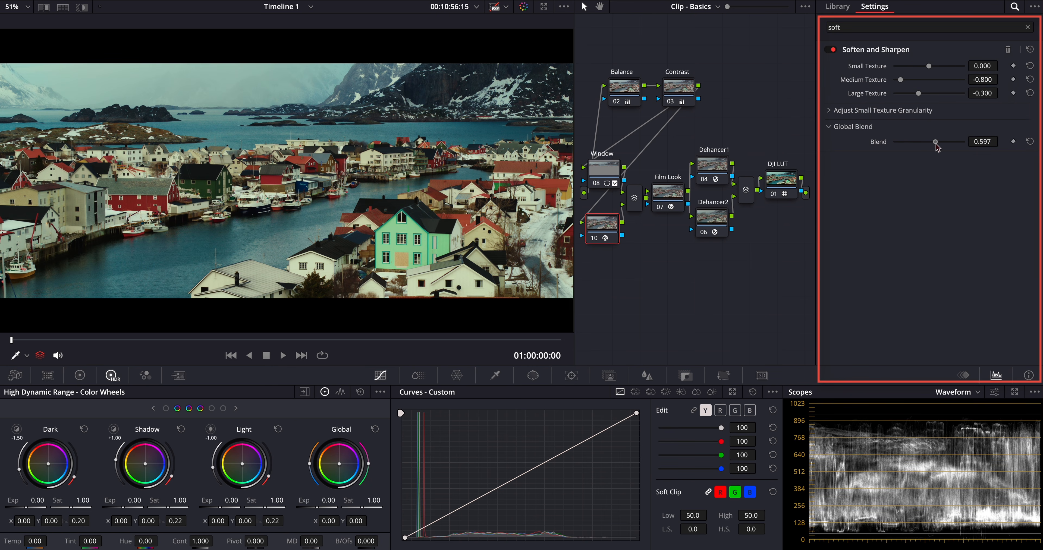